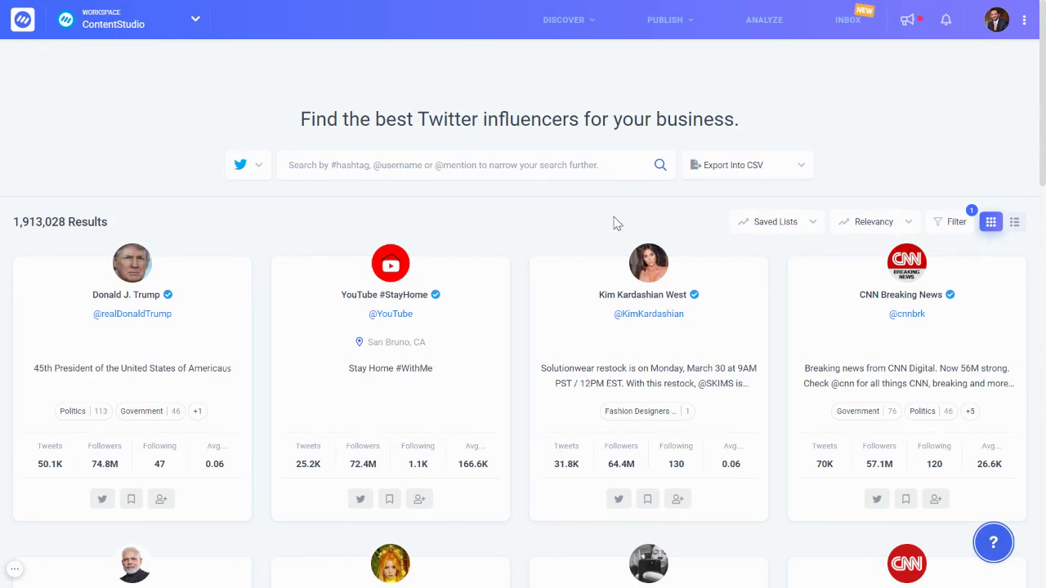
- Expand the platform selector beside the search bar to reveal the Twitter and Instagram options
{"action": "mouse_move", "coordinate": [564, 19]}
{"action": "left_click", "coordinate": [257, 173]}
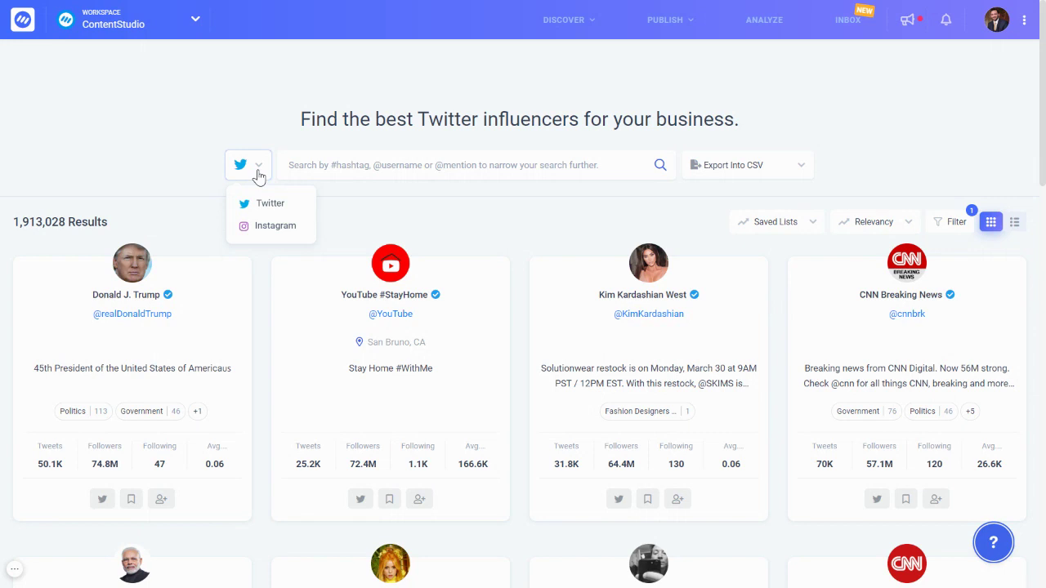
- Keep Twitter and search influencers for 'social media marketing', getting 941 results
{"action": "left_click", "coordinate": [470, 208]}
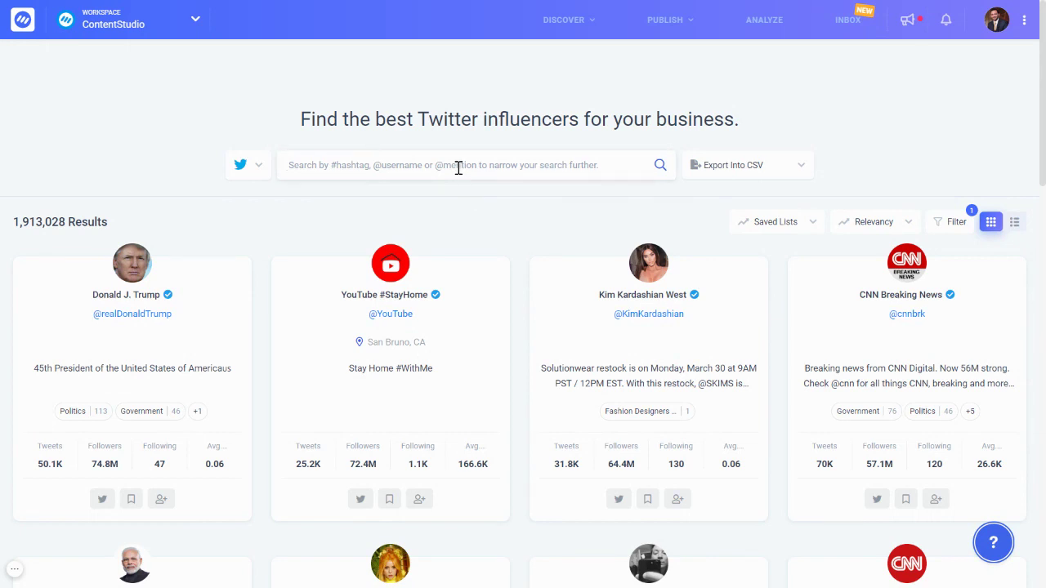
{"action": "left_click", "coordinate": [458, 167]}
{"action": "type", "text": "social med"}
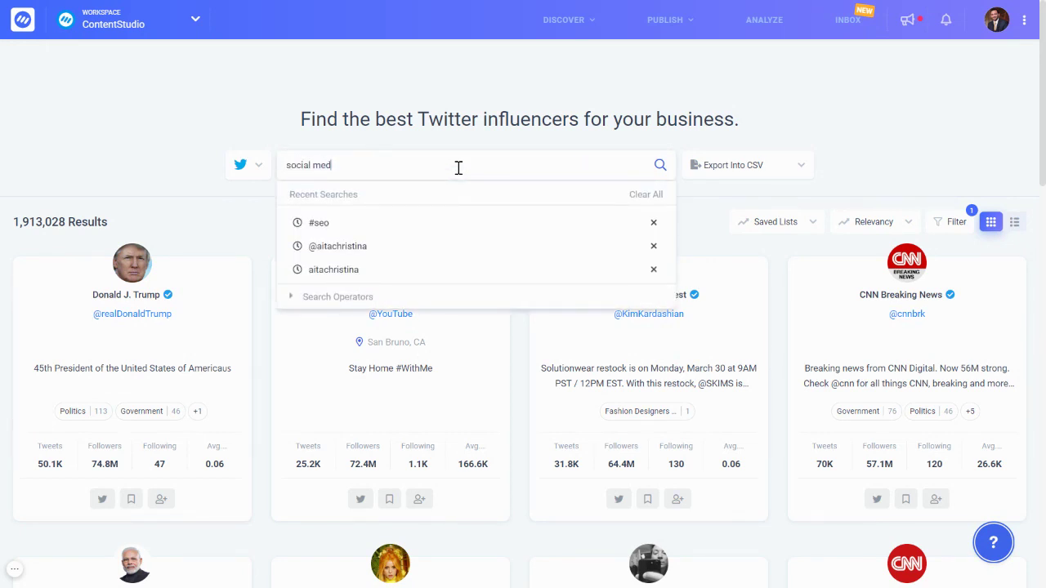
{"action": "type", "text": "ia marketing"}
{"action": "key", "text": "Return"}
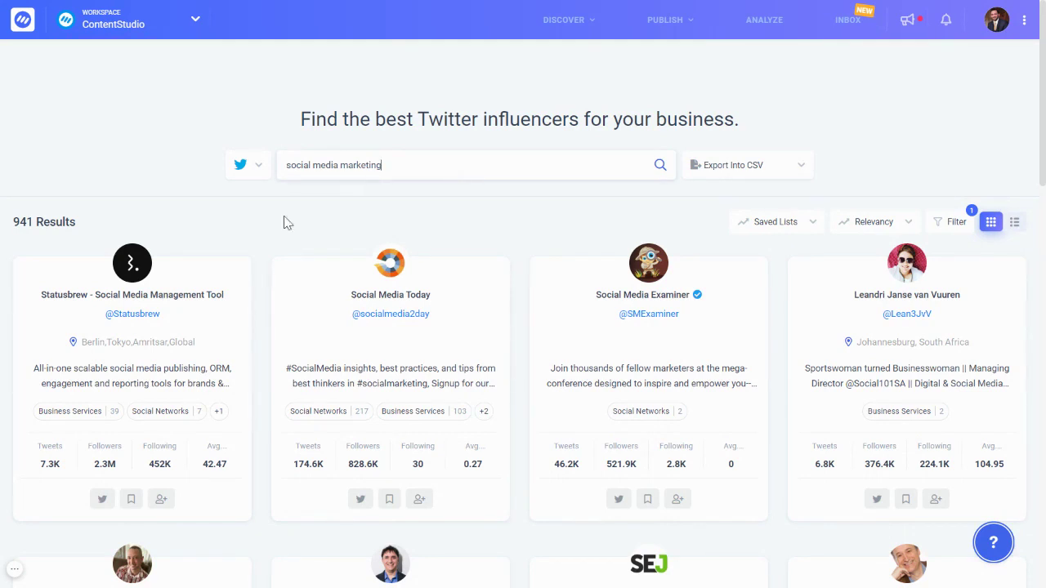
- Switch the 941 results to List View and scroll through the tweets, followers and interaction columns
{"action": "left_click", "coordinate": [1016, 225]}
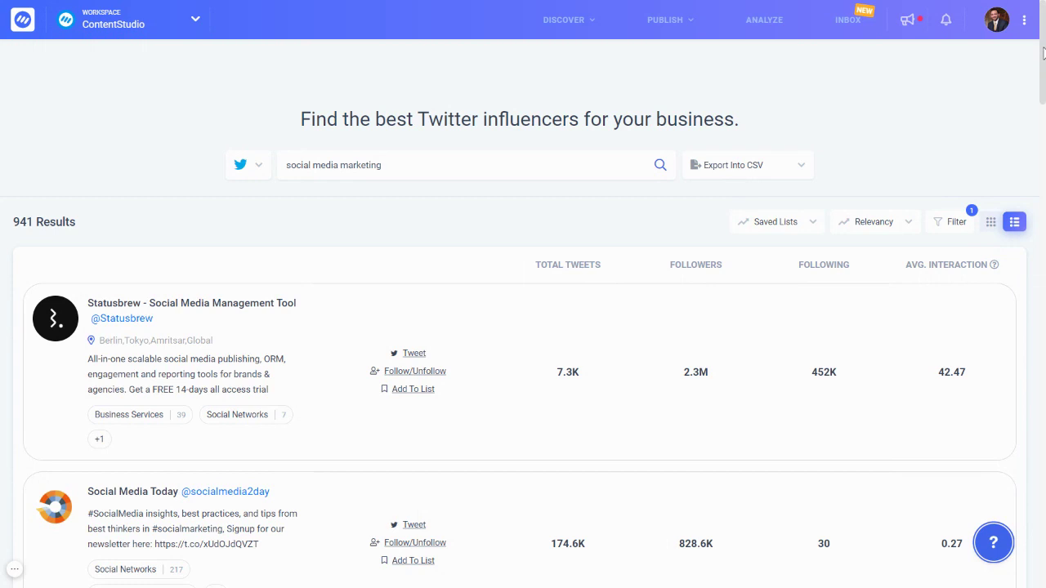
{"action": "left_click_drag", "start_coordinate": [1042, 53], "coordinate": [1043, 64]}
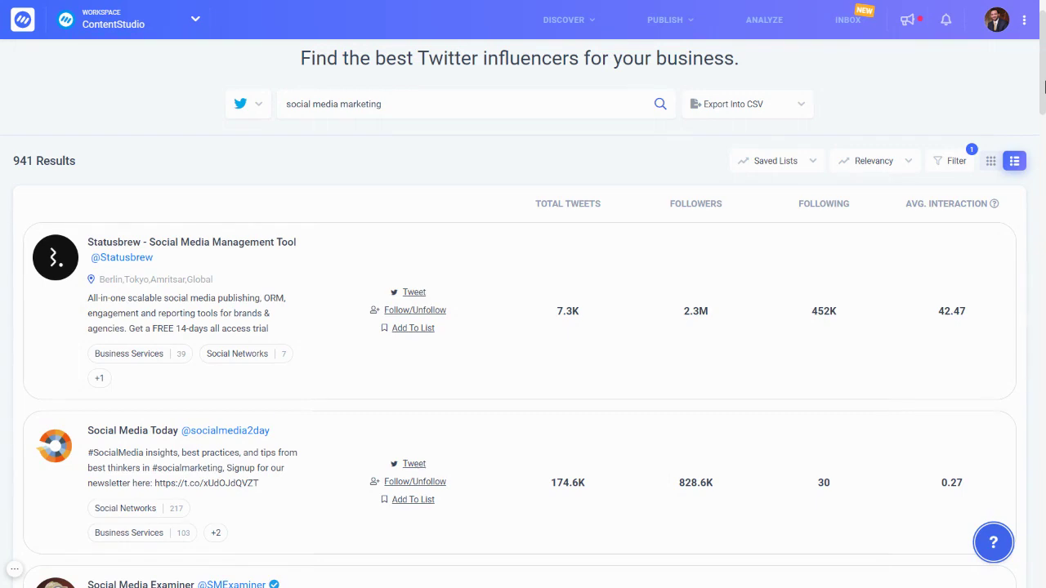
{"action": "left_click_drag", "start_coordinate": [1044, 86], "coordinate": [1042, 202]}
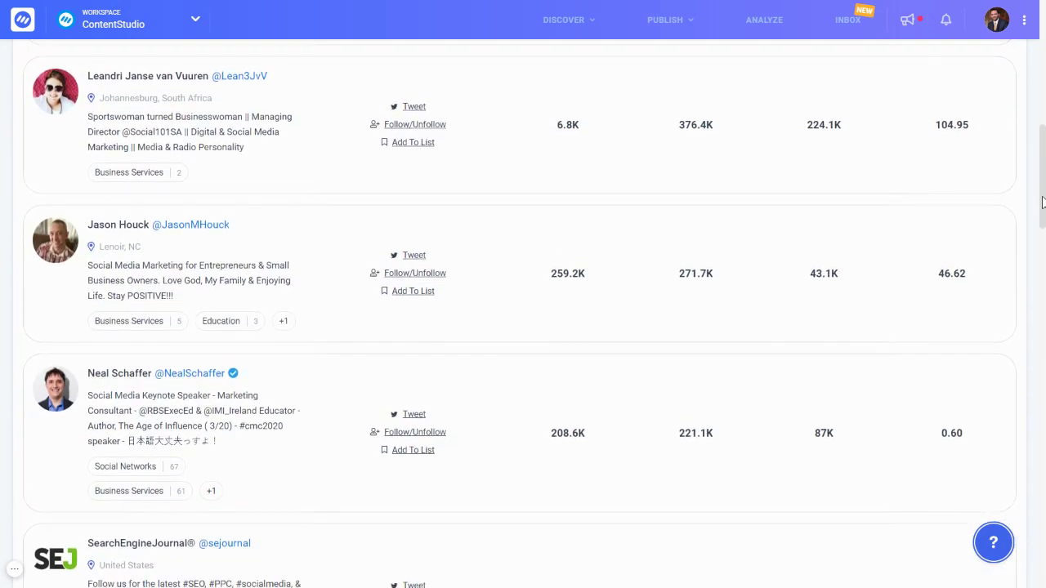
- Open the verified marketing keynote speaker's Influencer Detail and review his overview and top hashtags
{"action": "left_click", "coordinate": [125, 377]}
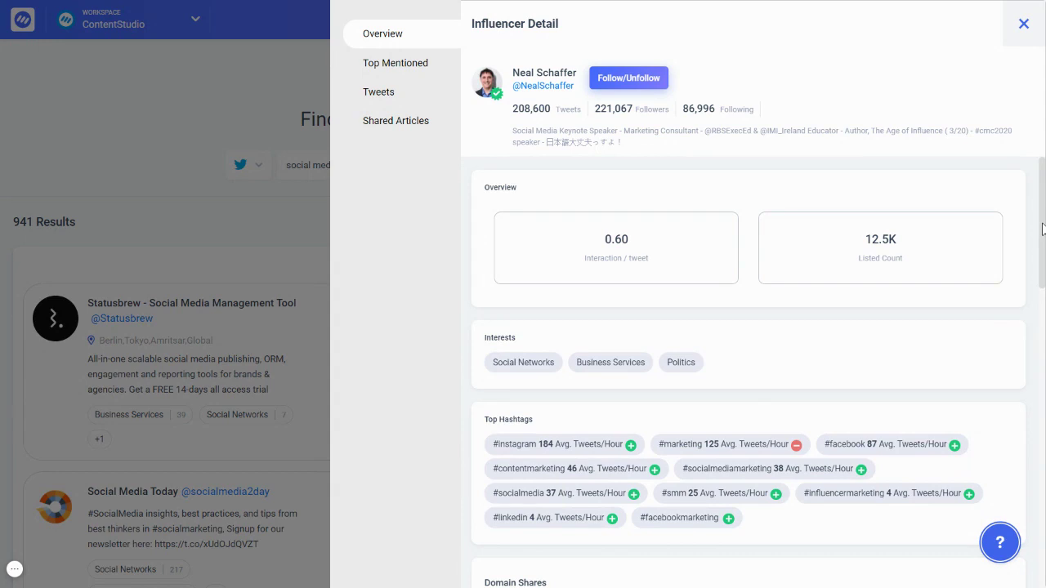
{"action": "scroll", "coordinate": [1042, 232], "scroll_direction": "down", "scroll_amount": 2}
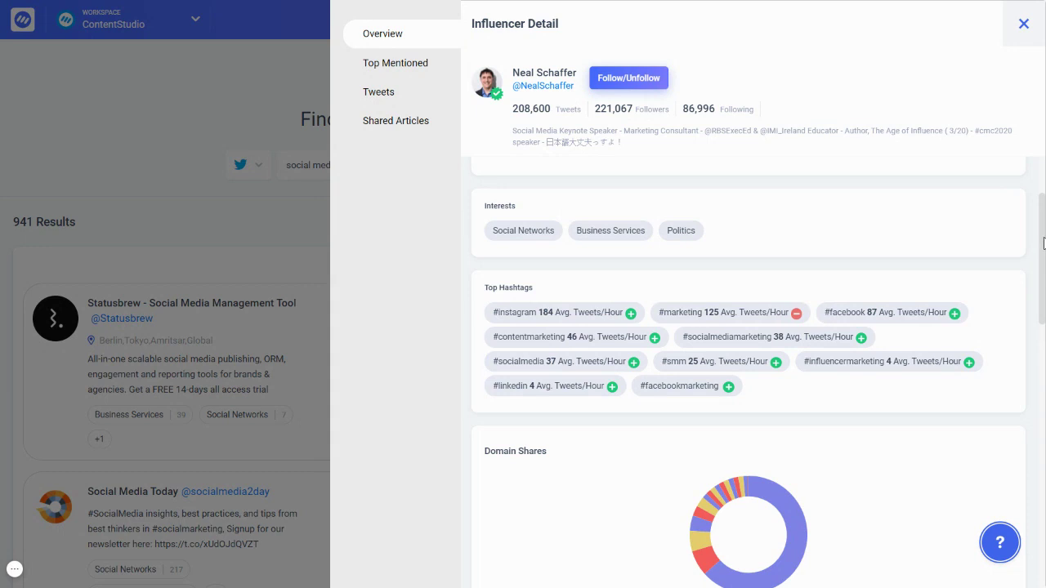
{"action": "left_click_drag", "start_coordinate": [1043, 242], "coordinate": [1043, 324]}
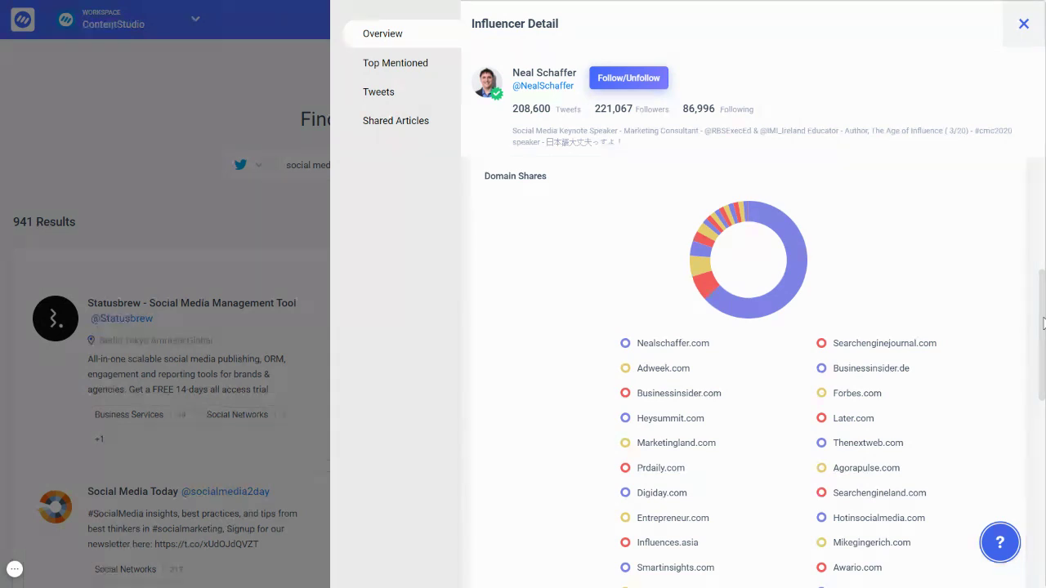
{"action": "mouse_move", "coordinate": [1044, 323]}
{"action": "left_mouse_down"}
{"action": "mouse_move", "coordinate": [1043, 355]}
{"action": "mouse_move", "coordinate": [1044, 327]}
{"action": "left_mouse_up"}
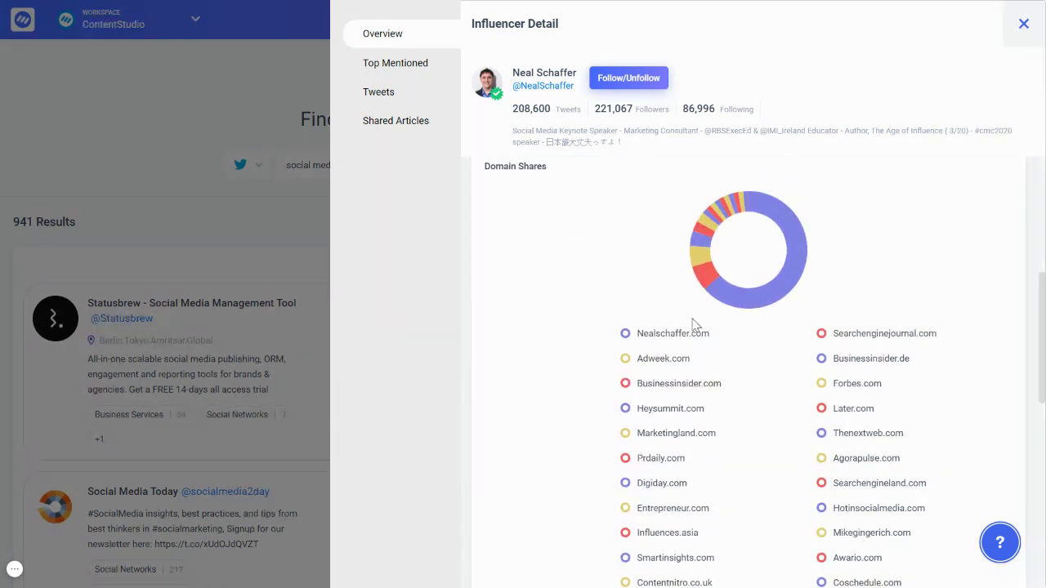
{"action": "mouse_move", "coordinate": [808, 264]}
{"action": "mouse_move", "coordinate": [711, 276]}
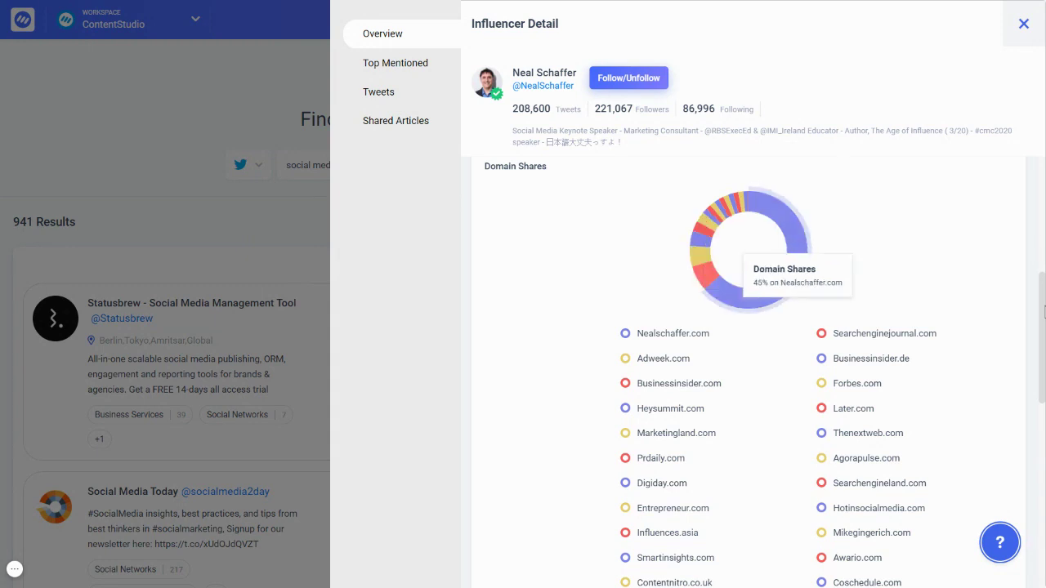
- Scroll through his domain shares, sentiment and language charts, then return to the top
{"action": "left_click_drag", "start_coordinate": [1042, 325], "coordinate": [1043, 547]}
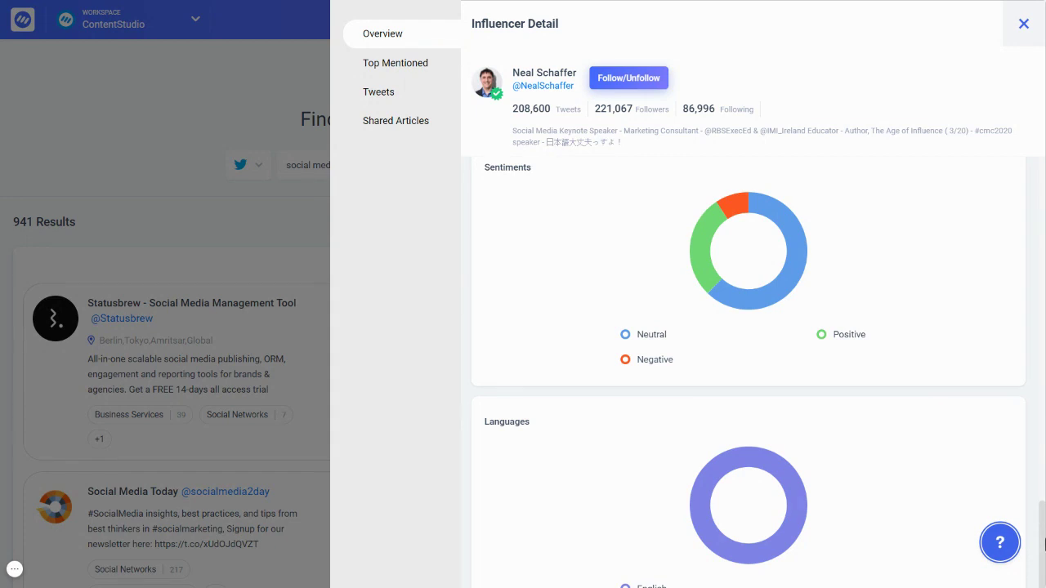
{"action": "scroll", "coordinate": [1044, 535], "scroll_direction": "down", "scroll_amount": 1}
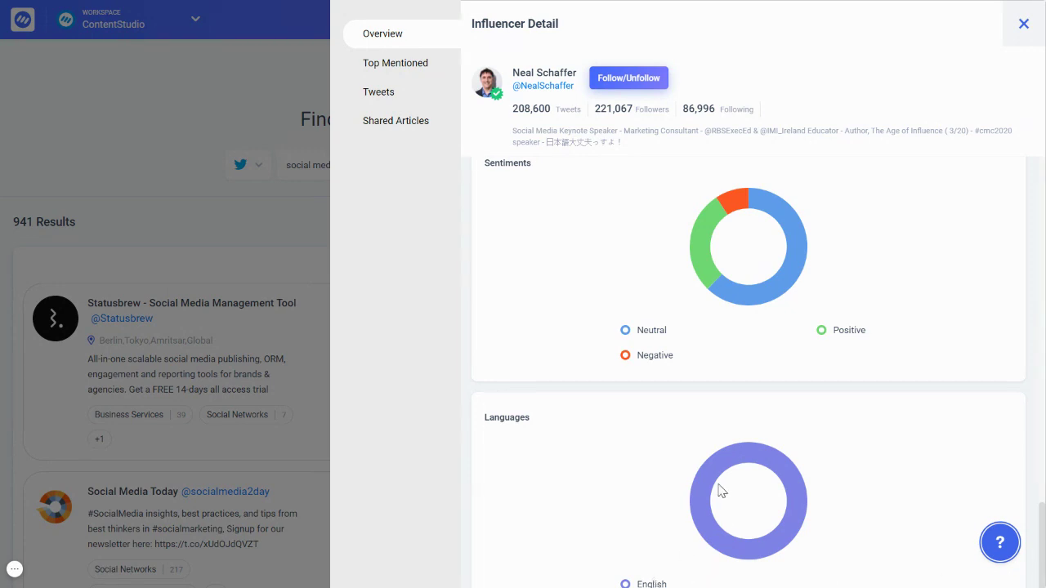
{"action": "mouse_move", "coordinate": [712, 481]}
{"action": "left_click_drag", "start_coordinate": [1022, 319], "coordinate": [1025, 458]}
{"action": "left_click", "coordinate": [1023, 474]}
{"action": "left_click_drag", "start_coordinate": [1043, 520], "coordinate": [1043, 164]}
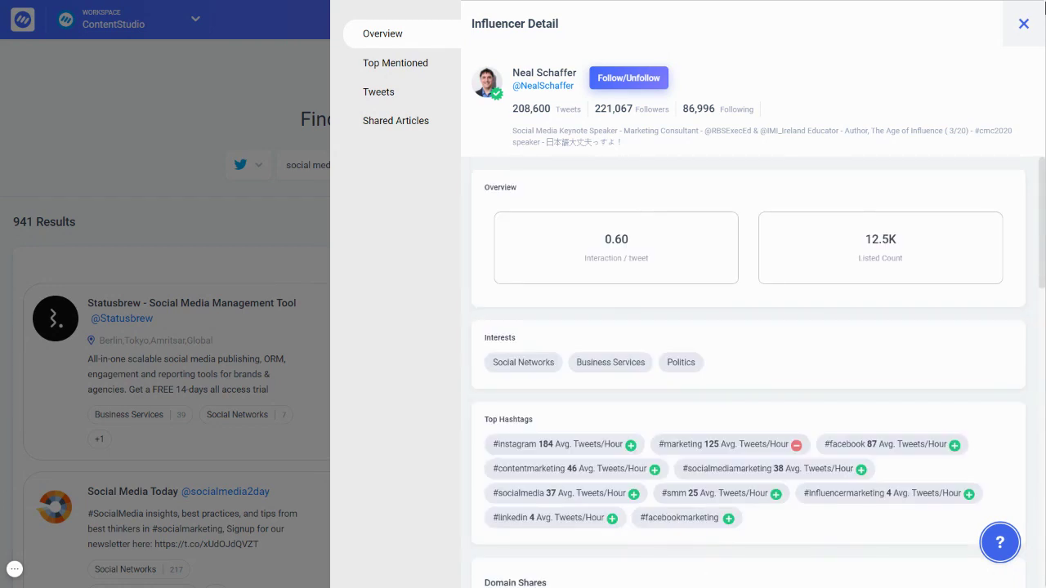
- View the Top Mentioned tab listing the accounts he mentions with their follower counts
{"action": "left_click", "coordinate": [393, 66]}
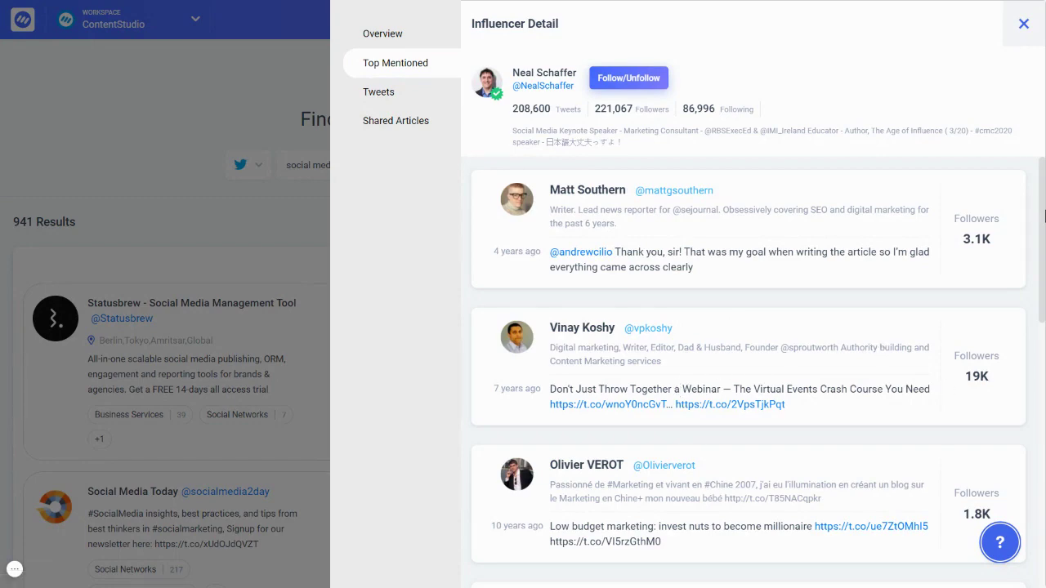
{"action": "left_click_drag", "start_coordinate": [1042, 211], "coordinate": [1044, 219]}
{"action": "left_click", "coordinate": [1031, 216]}
{"action": "left_click_drag", "start_coordinate": [1042, 219], "coordinate": [1044, 193]}
- View the Tweets tab and scroll through his recent tweets' retweet and favorite counts
{"action": "left_click", "coordinate": [397, 95]}
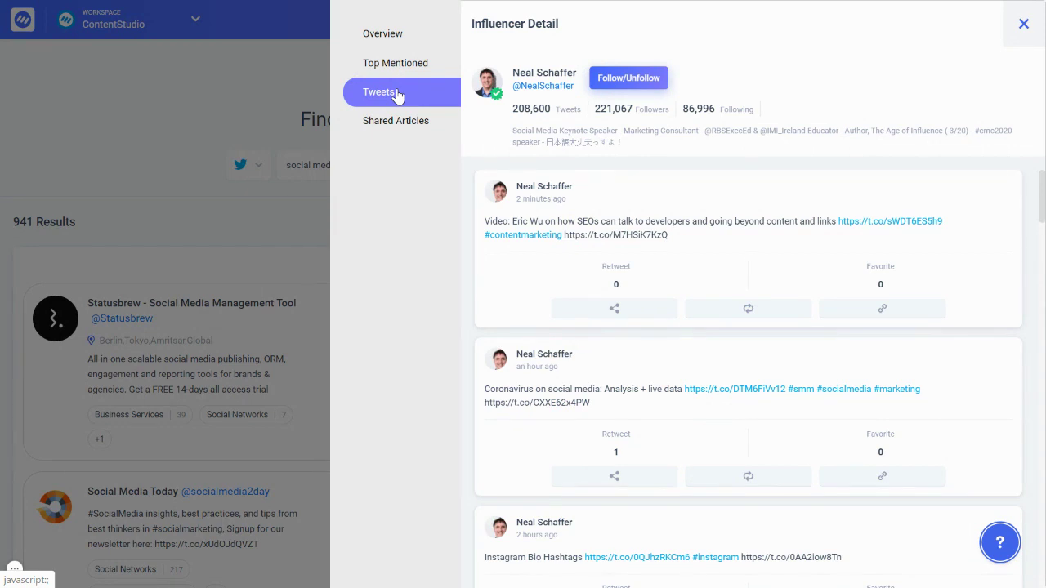
{"action": "left_click", "coordinate": [433, 121]}
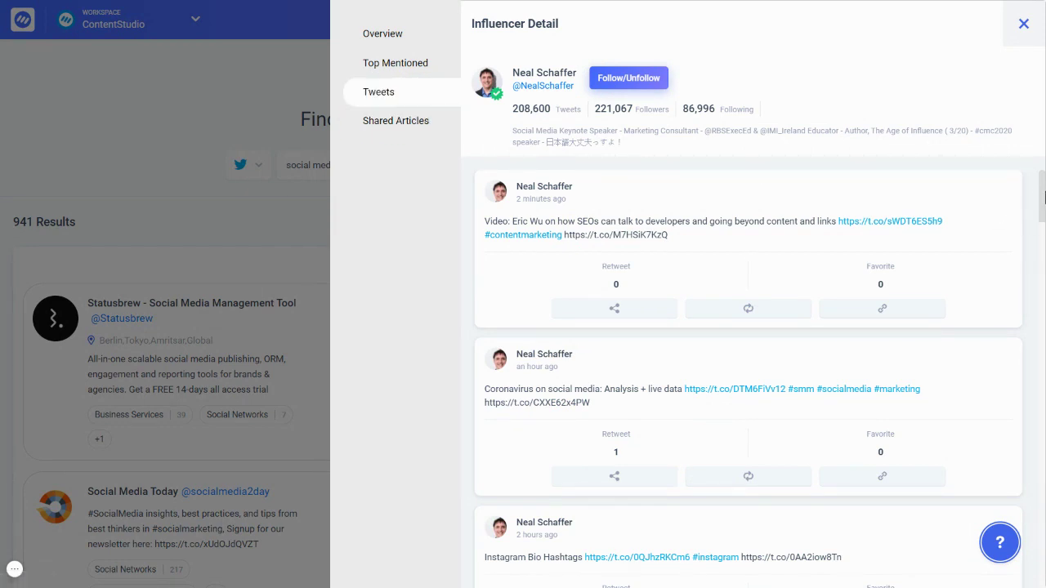
{"action": "left_click_drag", "start_coordinate": [1043, 193], "coordinate": [1043, 259]}
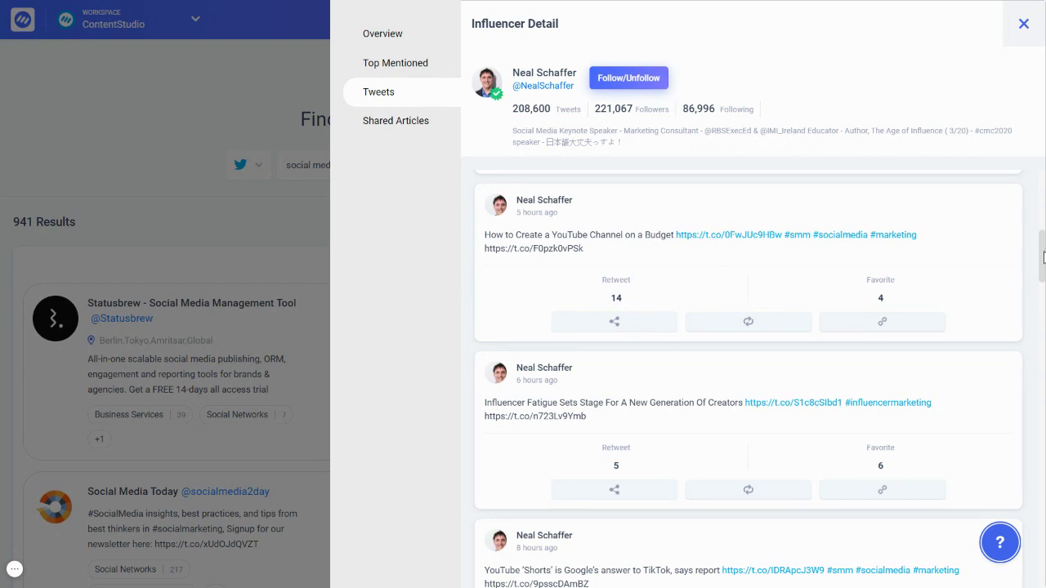
{"action": "left_click_drag", "start_coordinate": [1043, 257], "coordinate": [1043, 295]}
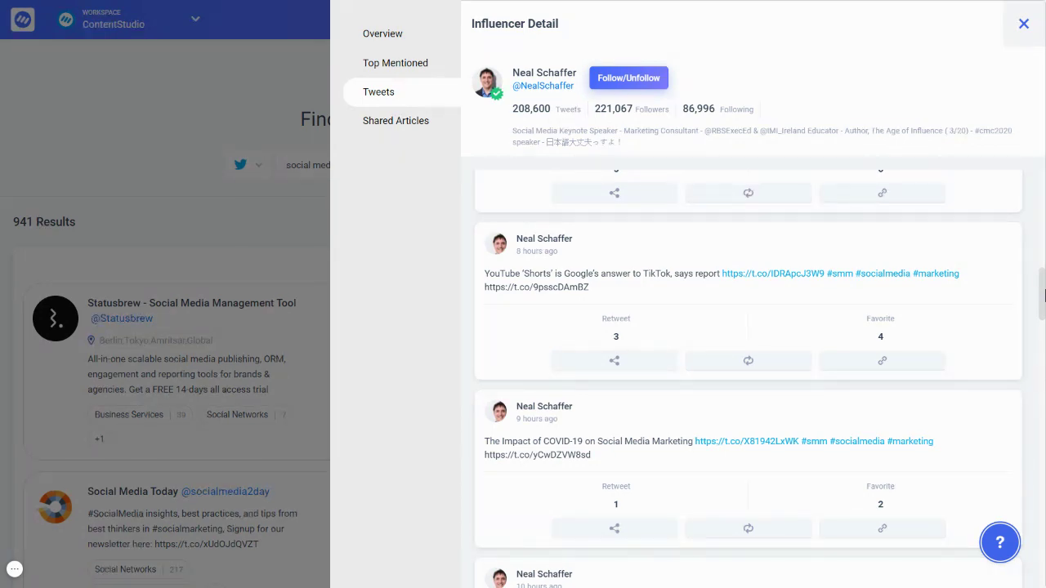
{"action": "left_click_drag", "start_coordinate": [1041, 291], "coordinate": [1043, 167]}
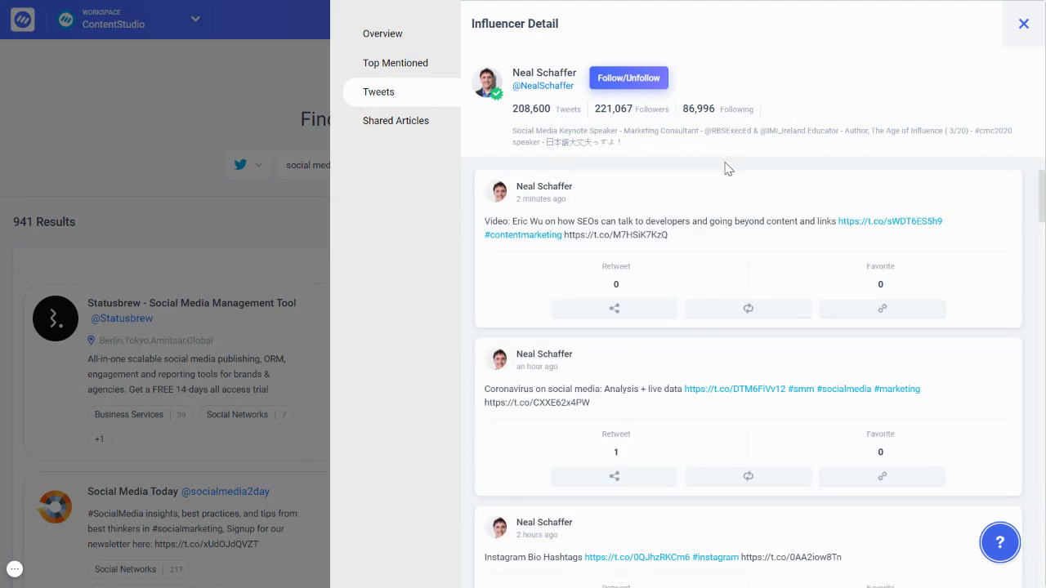
- View the Shared Articles tab, led by a Twitter content-calendar piece with 188 engagements
{"action": "left_click", "coordinate": [382, 122]}
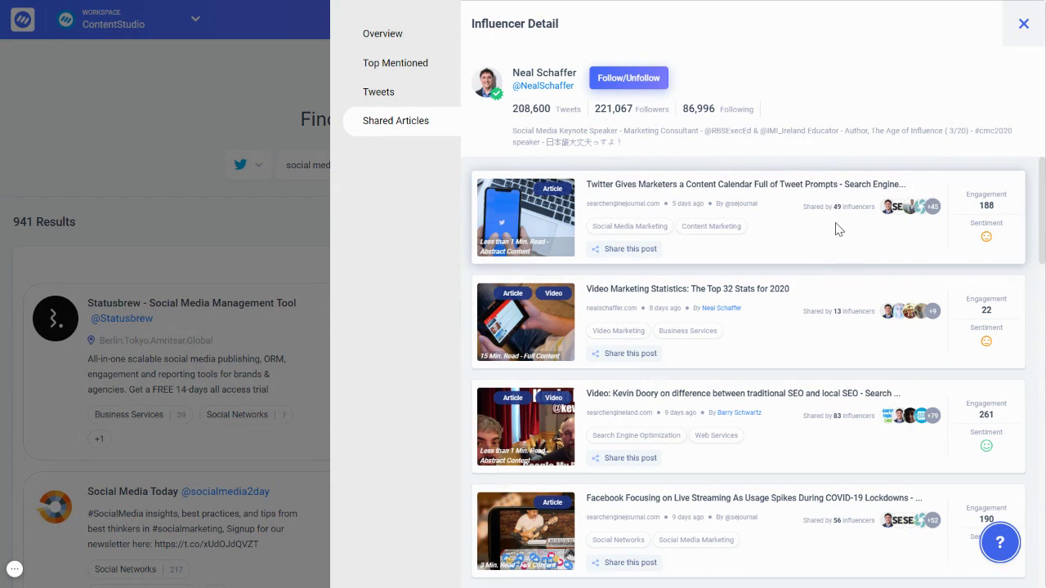
{"action": "mouse_move", "coordinate": [994, 209]}
{"action": "mouse_move", "coordinate": [904, 214]}
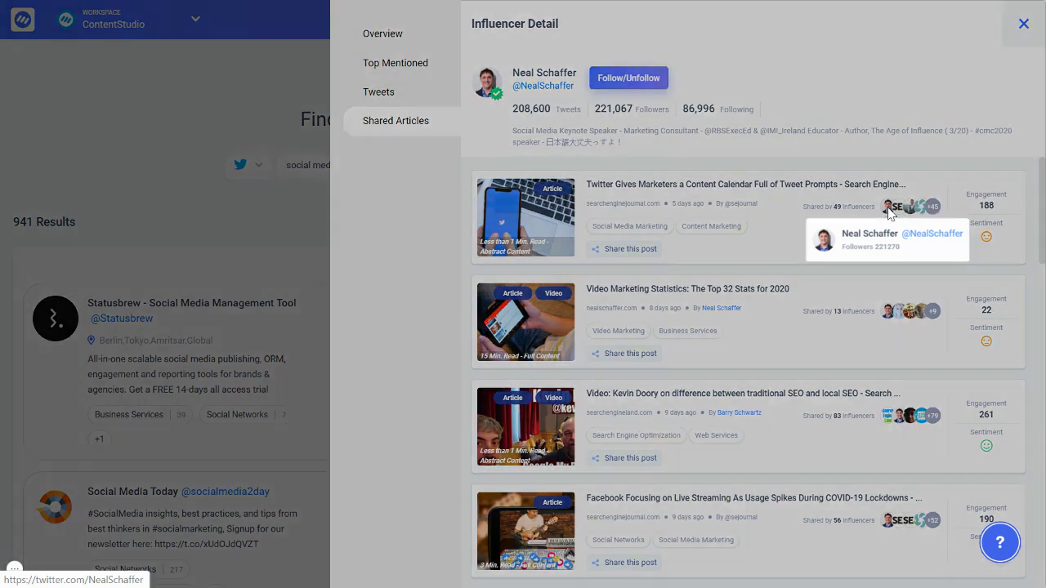
- Check which influencers shared the first article, then close that list
{"action": "left_click", "coordinate": [888, 214]}
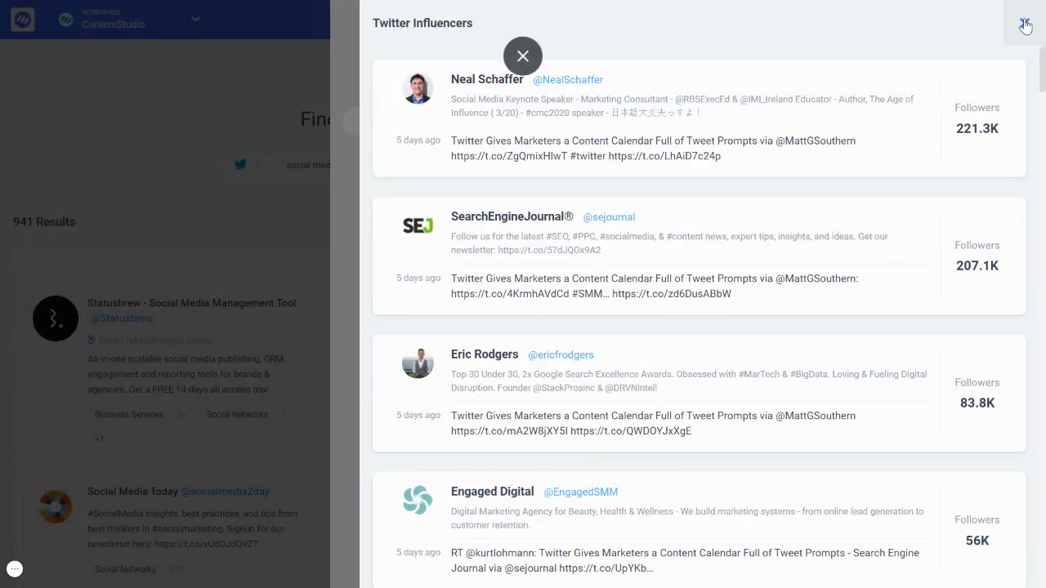
{"action": "left_click", "coordinate": [719, 69]}
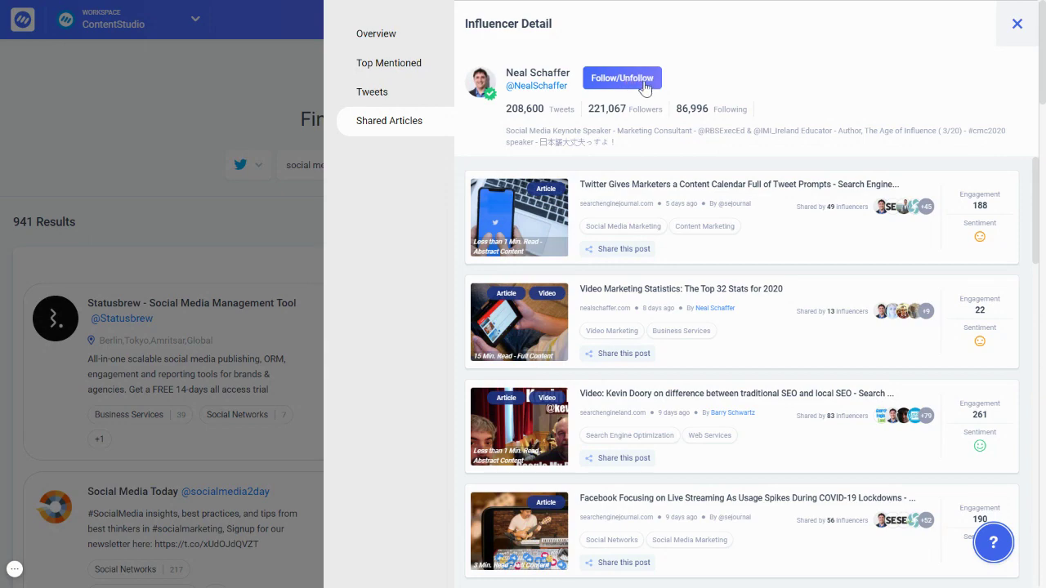
- Close Influencer Detail, check Social Media Examiner's Add To List options, and scroll back up
{"action": "left_click", "coordinate": [1018, 23]}
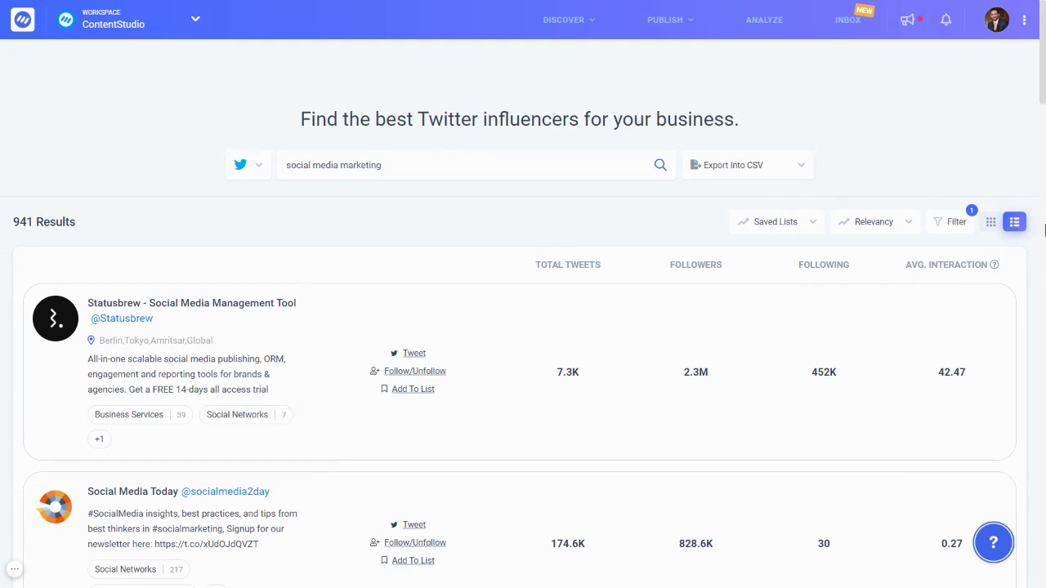
{"action": "left_click_drag", "start_coordinate": [1044, 79], "coordinate": [1043, 134]}
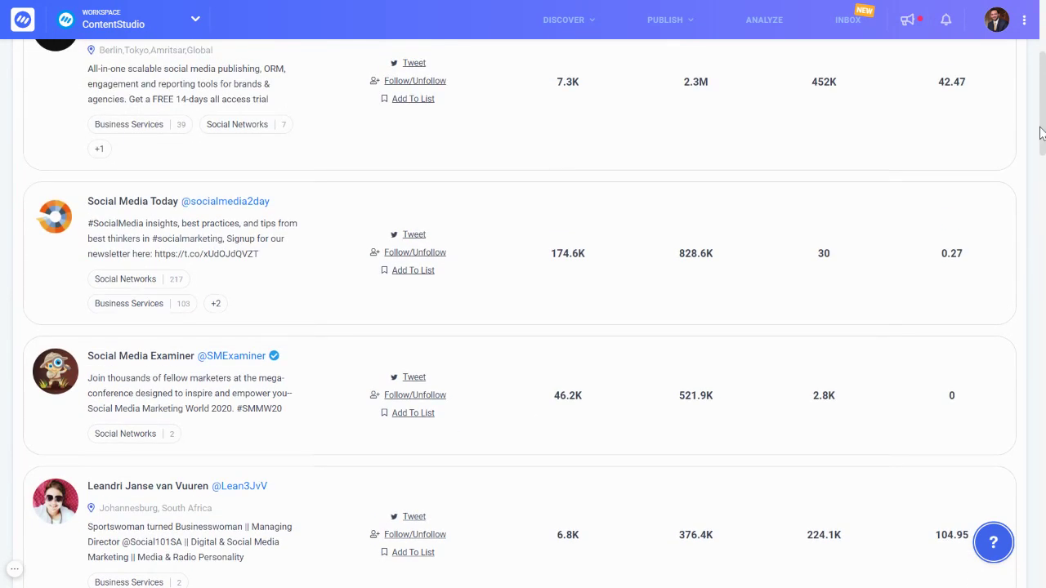
{"action": "left_click", "coordinate": [420, 415]}
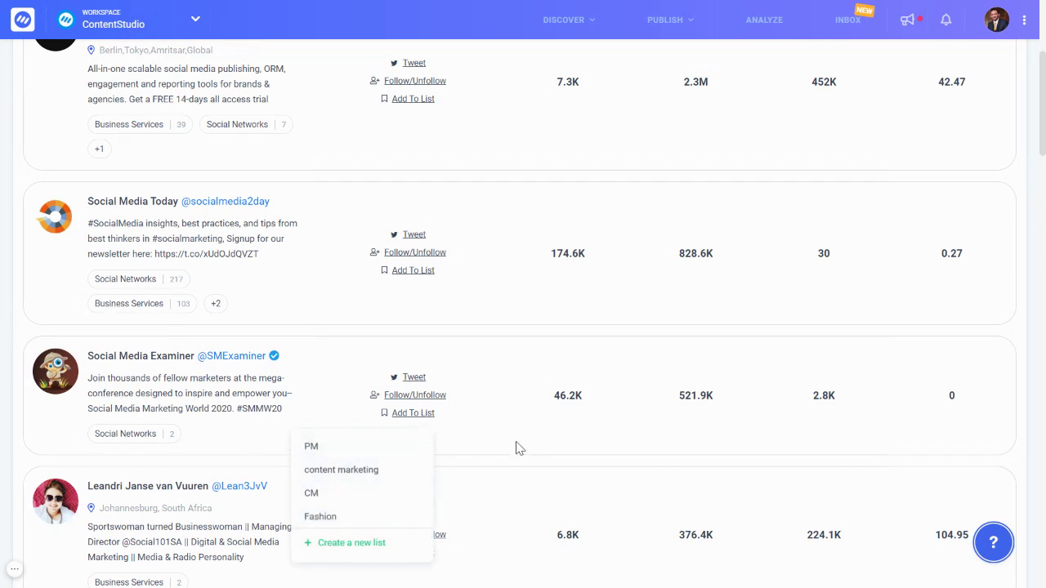
{"action": "scroll", "coordinate": [1043, 118], "scroll_direction": "up", "scroll_amount": 4}
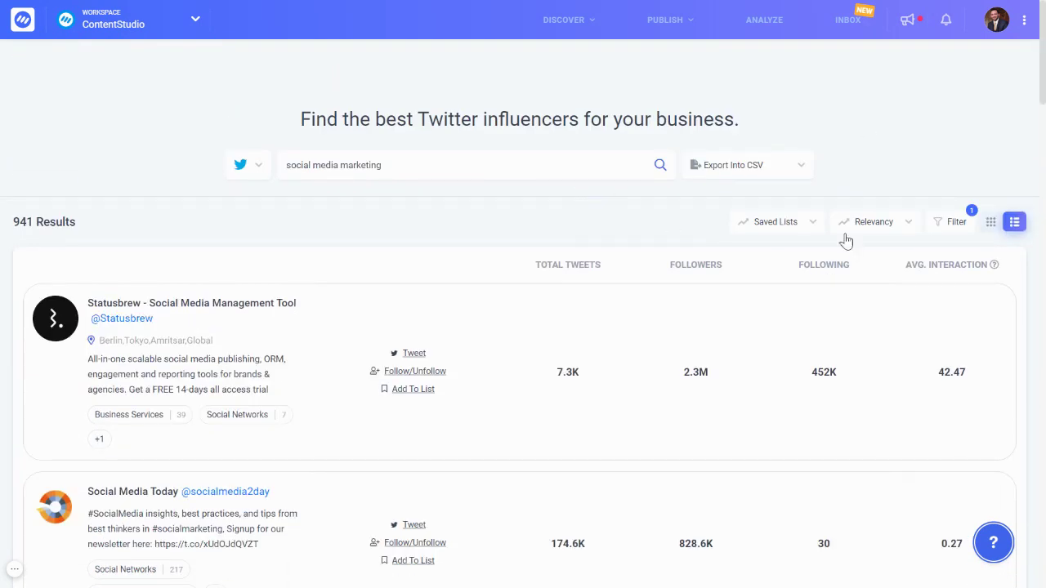
{"action": "left_click", "coordinate": [799, 227]}
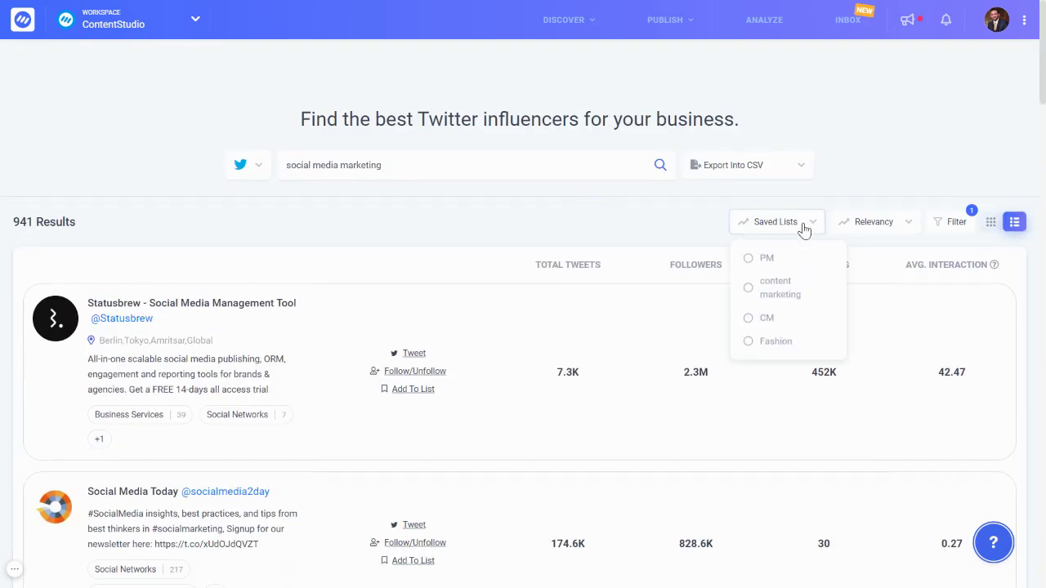
{"action": "left_click", "coordinate": [790, 290]}
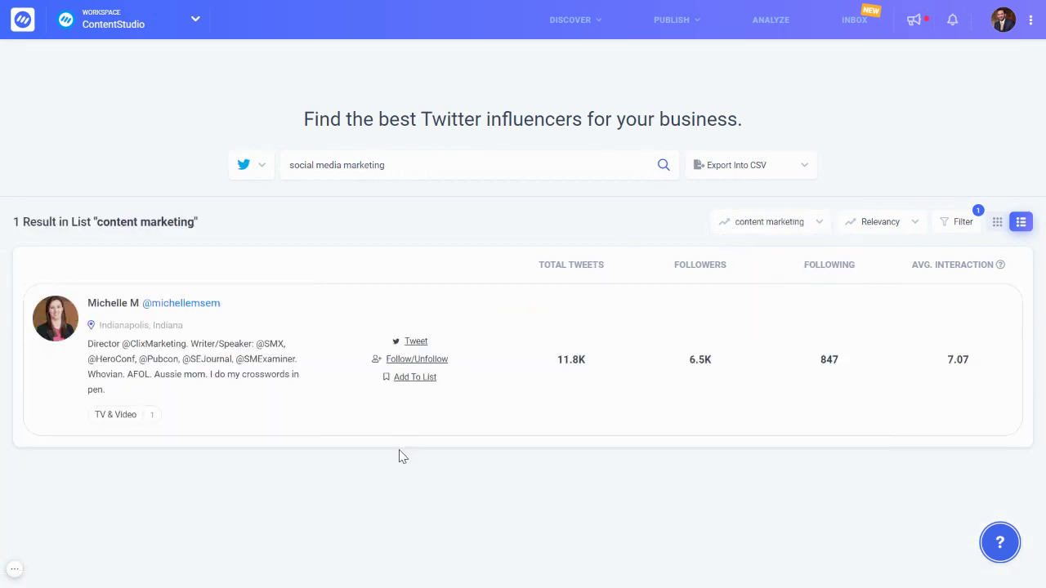
{"action": "left_click", "coordinate": [777, 229]}
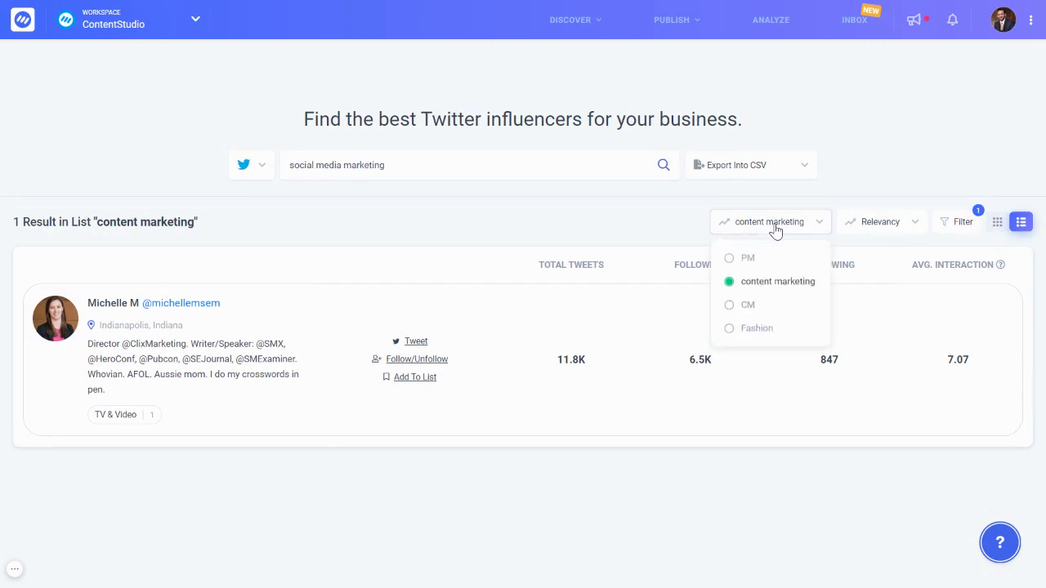
{"action": "left_click", "coordinate": [619, 226]}
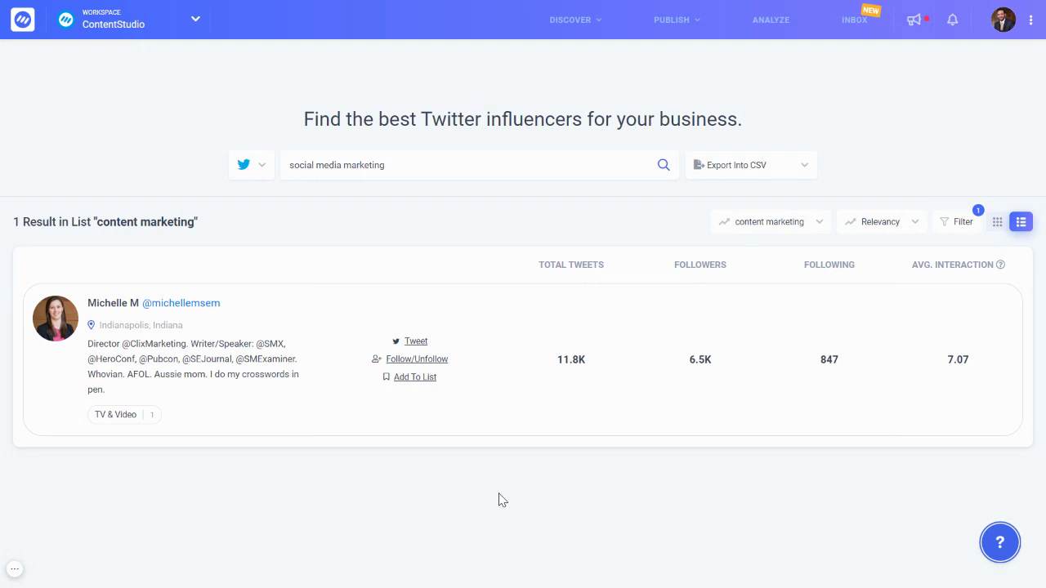
{"action": "left_click", "coordinate": [775, 229]}
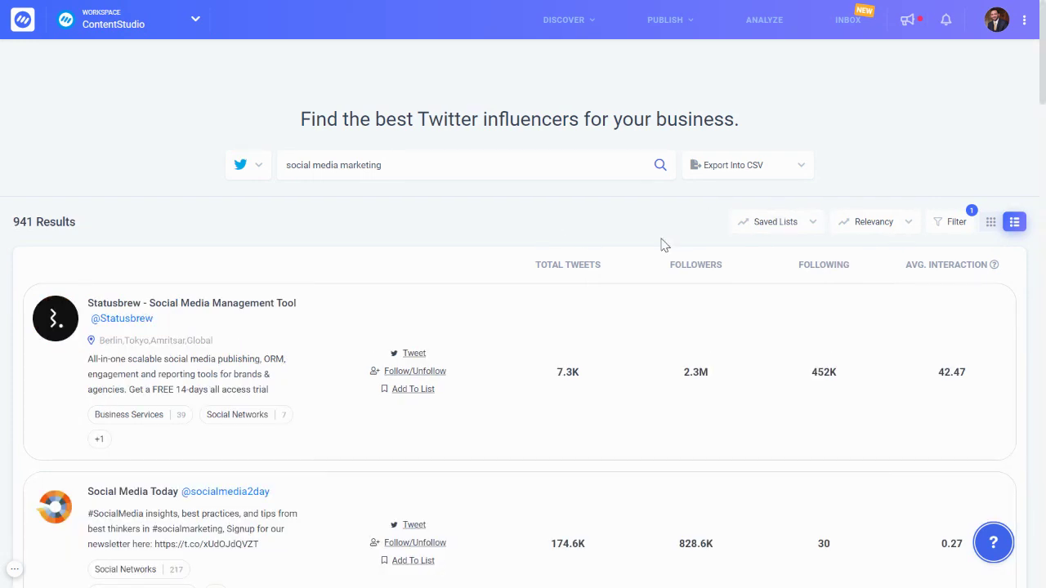
- Sort the 941 results by Average Interaction and scan the ranking, topping at 2.4K
{"action": "scroll", "coordinate": [1043, 90], "scroll_direction": "down", "scroll_amount": 1}
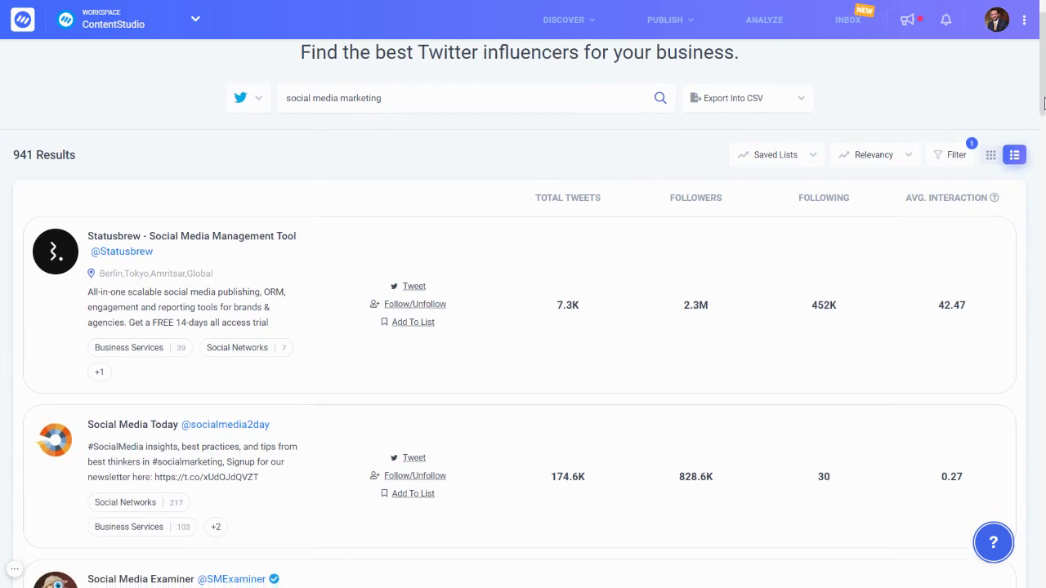
{"action": "left_click", "coordinate": [772, 165]}
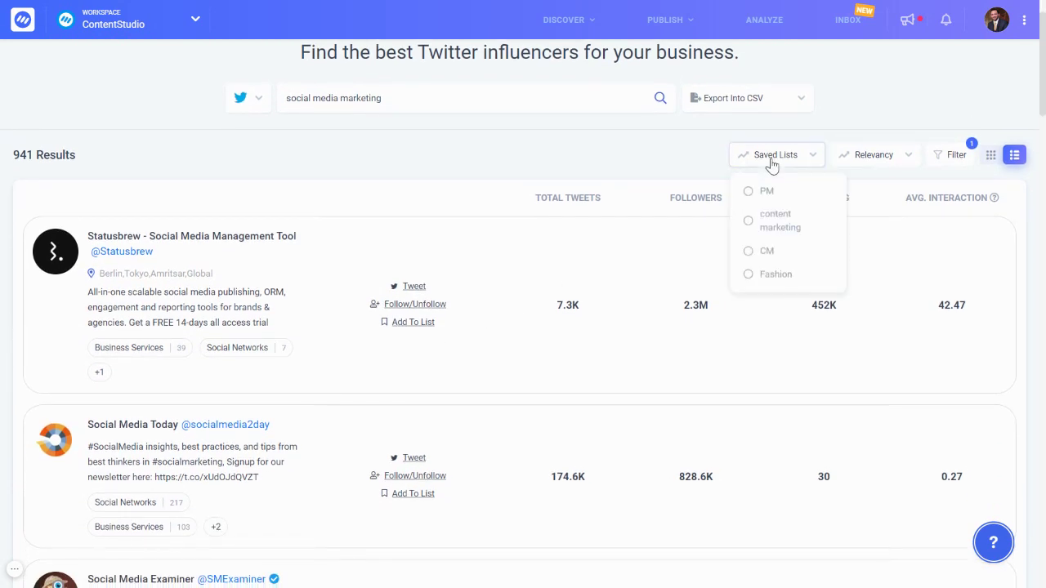
{"action": "left_click", "coordinate": [627, 164]}
{"action": "left_click", "coordinate": [895, 161]}
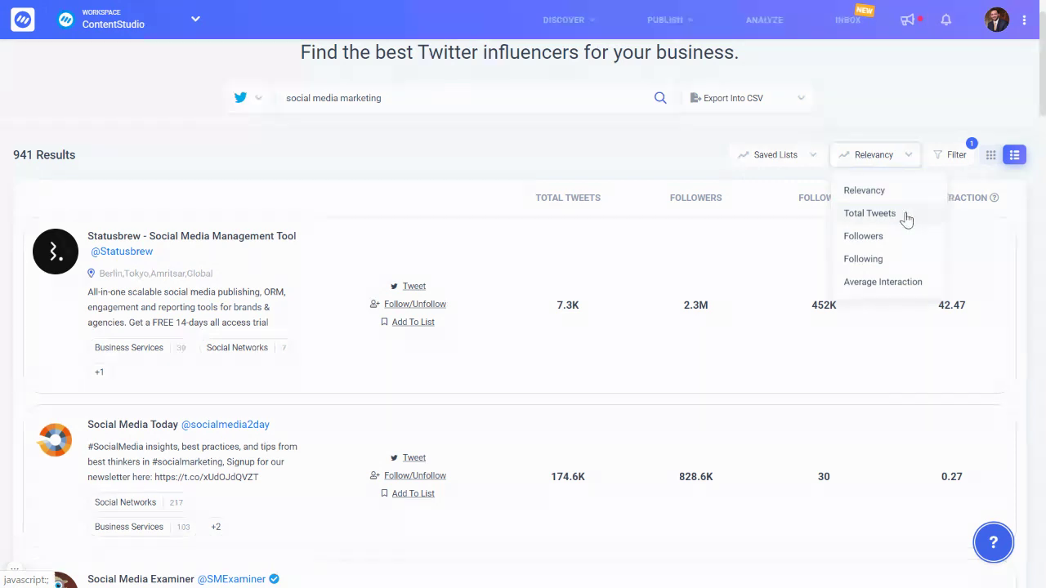
{"action": "left_click", "coordinate": [899, 283]}
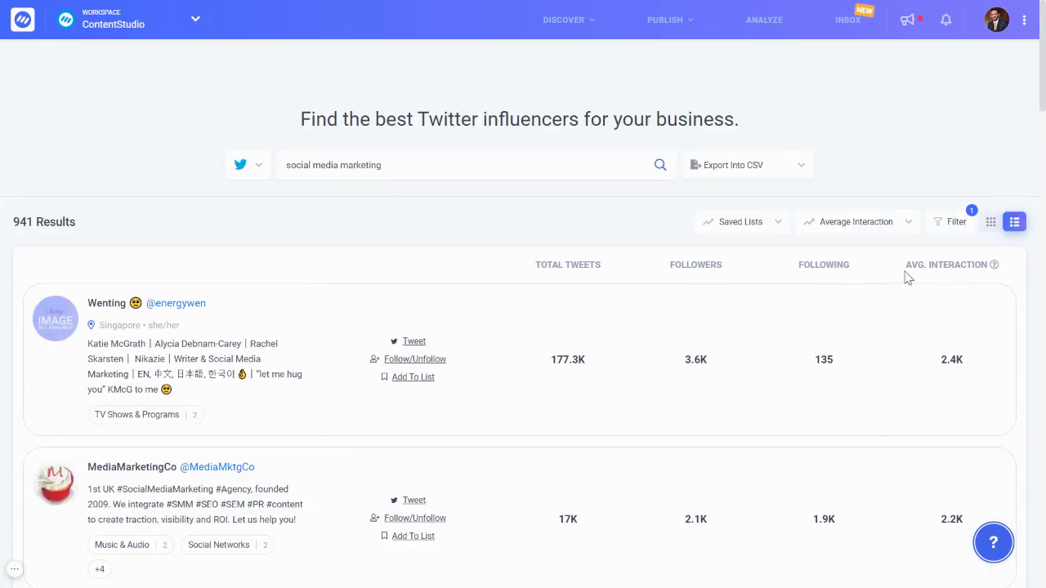
{"action": "scroll", "coordinate": [1043, 81], "scroll_direction": "down", "scroll_amount": 1}
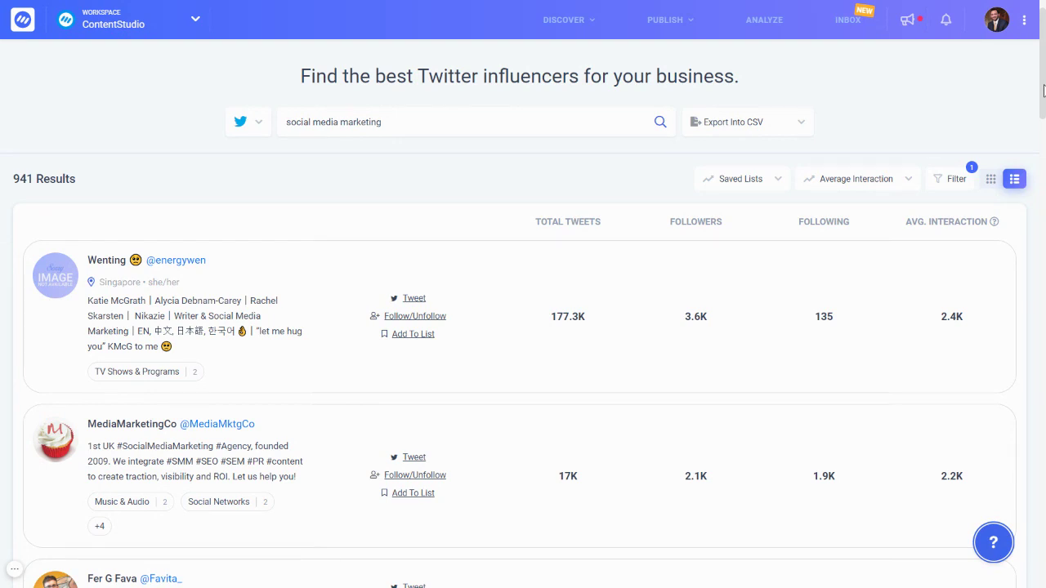
{"action": "scroll", "coordinate": [1043, 86], "scroll_direction": "down", "scroll_amount": 1}
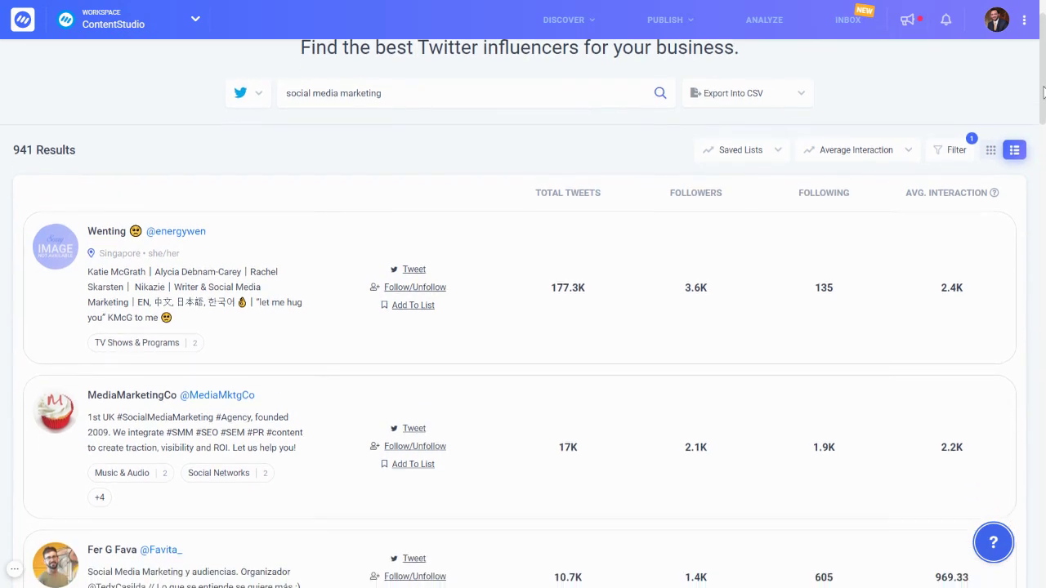
{"action": "scroll", "coordinate": [1044, 96], "scroll_direction": "down", "scroll_amount": 2}
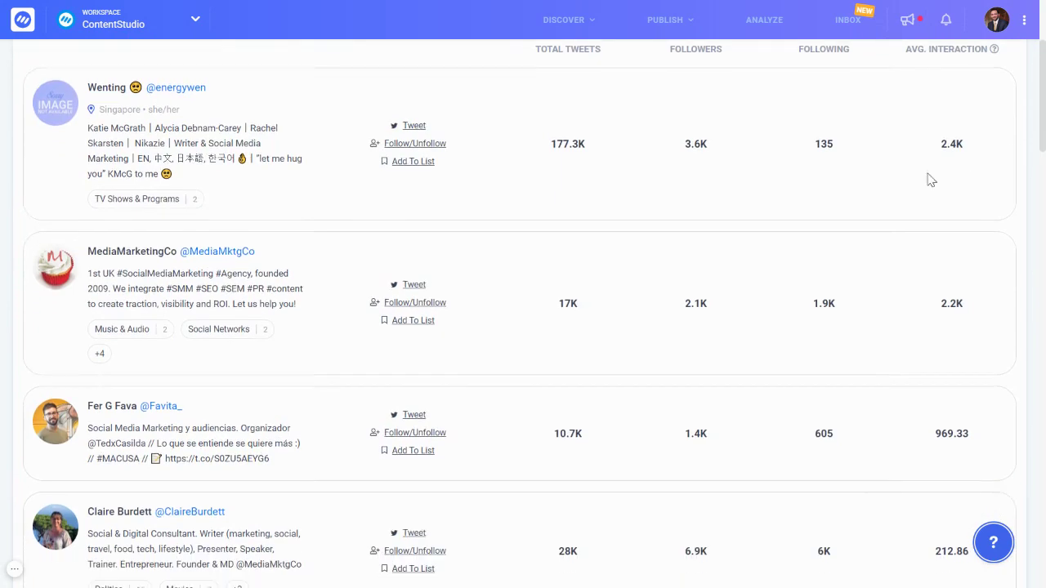
{"action": "scroll", "coordinate": [1043, 117], "scroll_direction": "down", "scroll_amount": 3}
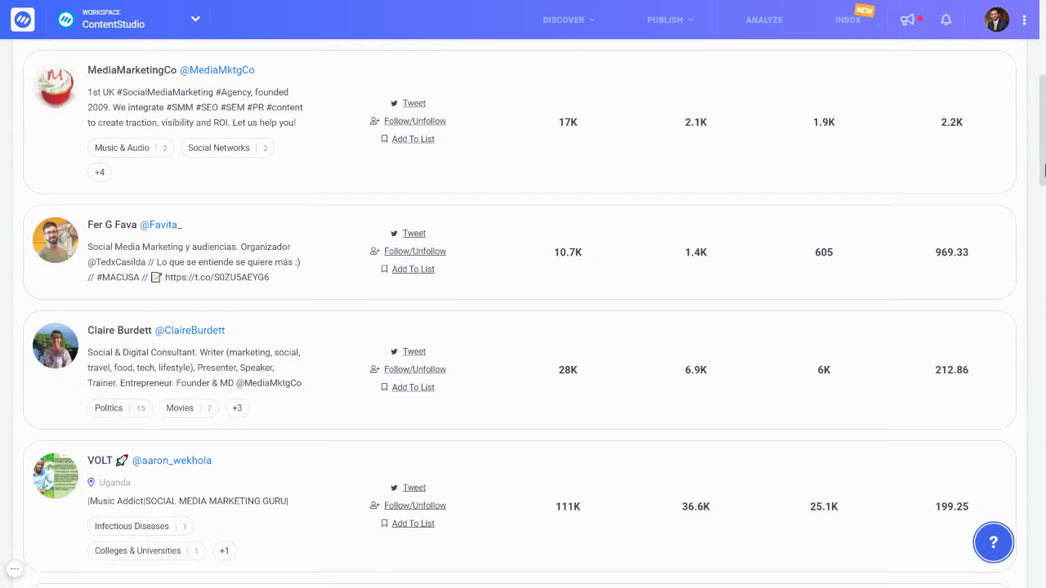
{"action": "scroll", "coordinate": [1043, 135], "scroll_direction": "up", "scroll_amount": 6}
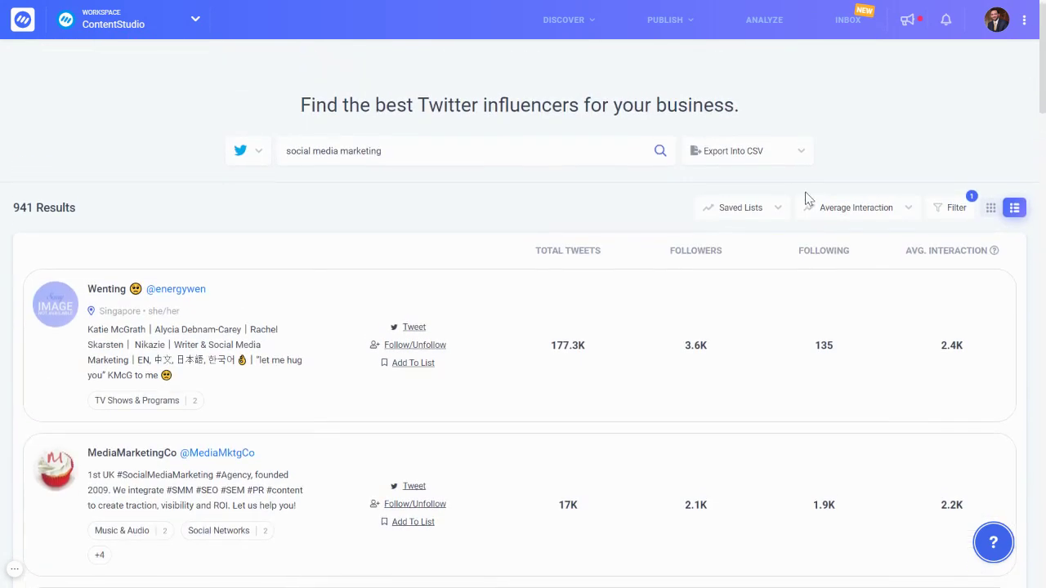
- Sort the 941 results by Total Tweets, then check and dismiss the CSV export options
{"action": "left_click", "coordinate": [842, 207]}
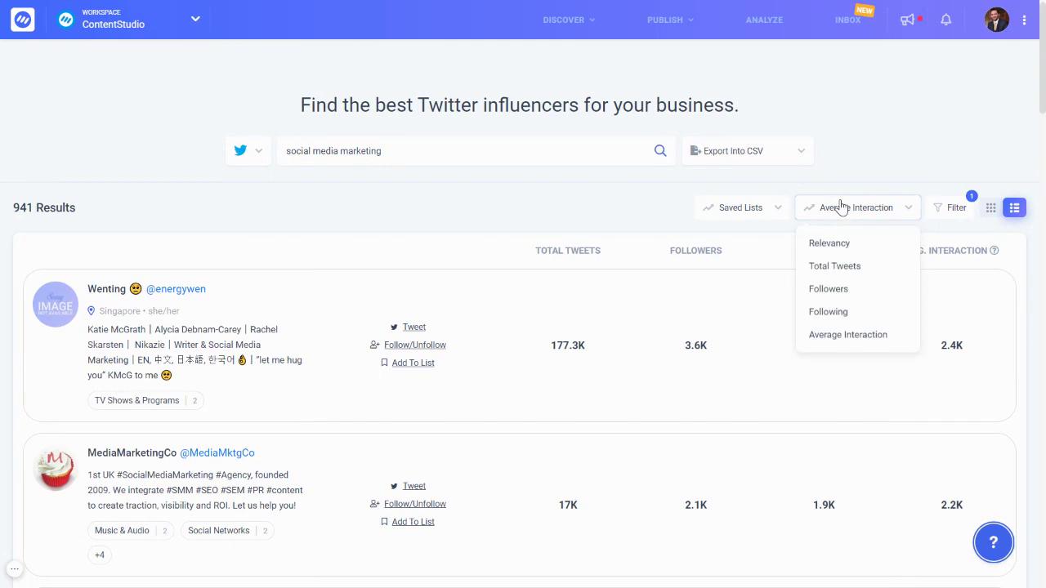
{"action": "left_click", "coordinate": [846, 267]}
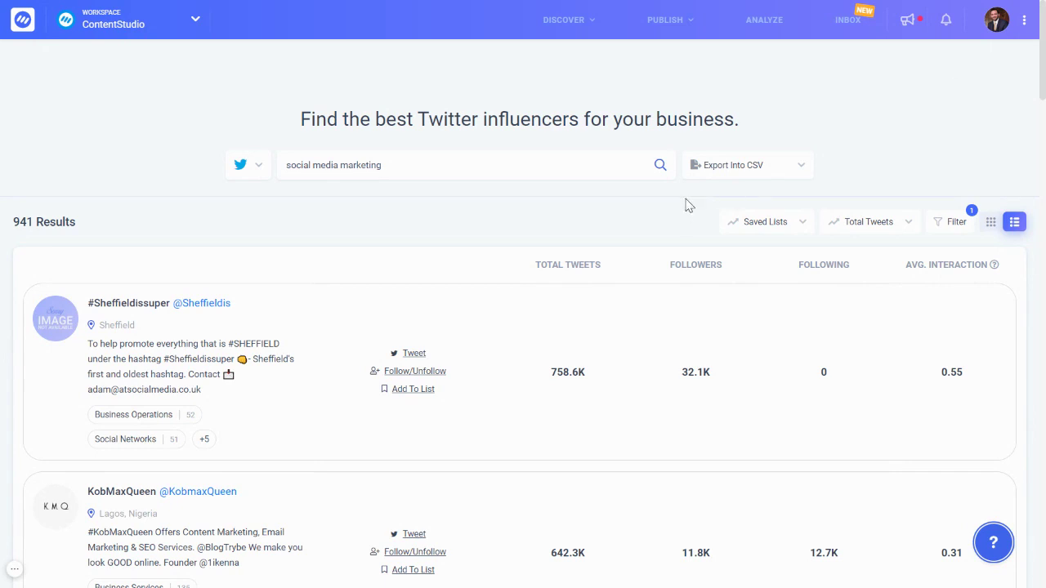
{"action": "left_click", "coordinate": [751, 171]}
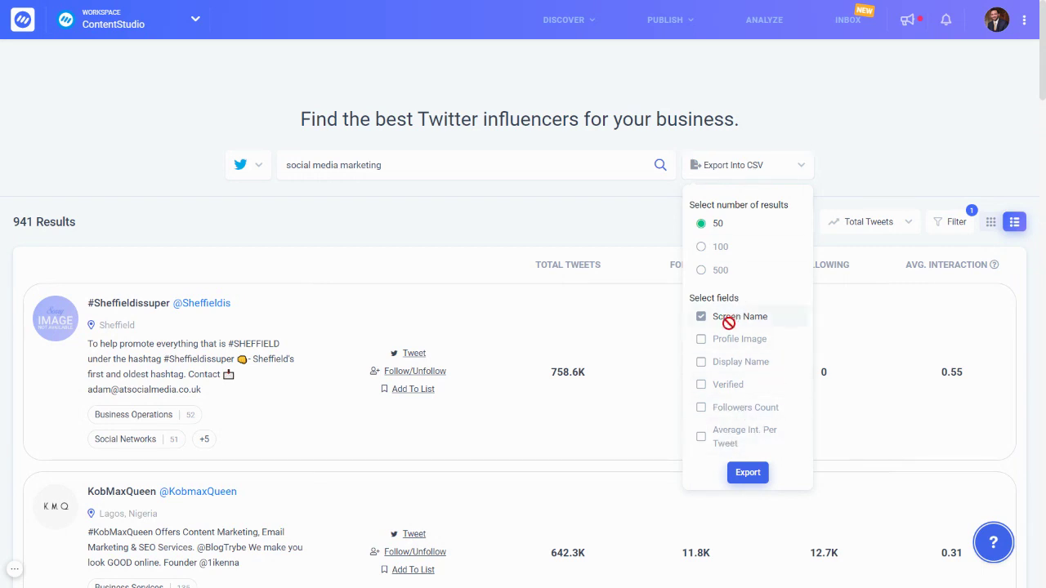
{"action": "left_click", "coordinate": [638, 229]}
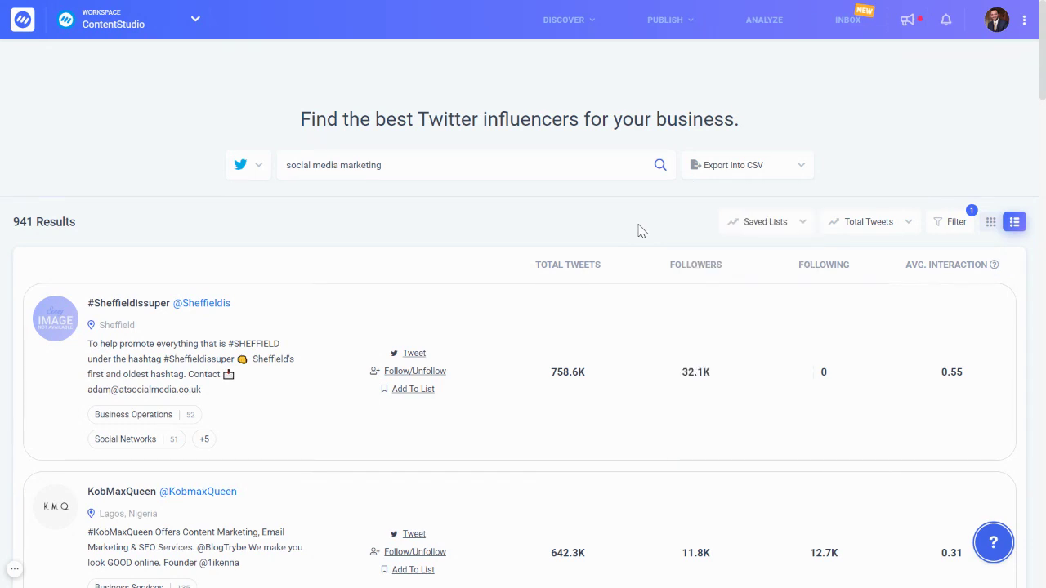
{"action": "left_click", "coordinate": [954, 222]}
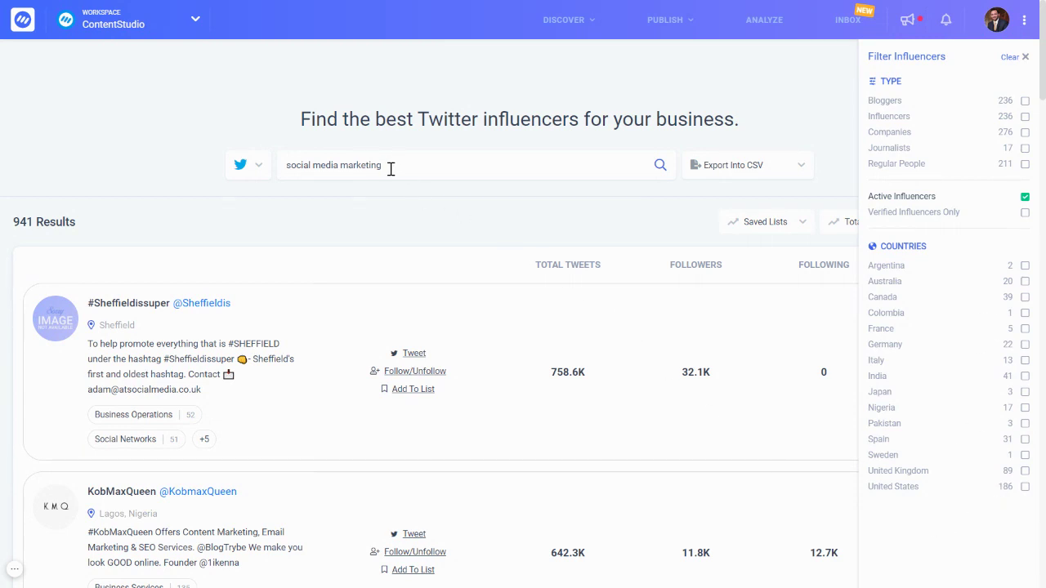
{"action": "left_click", "coordinate": [333, 204]}
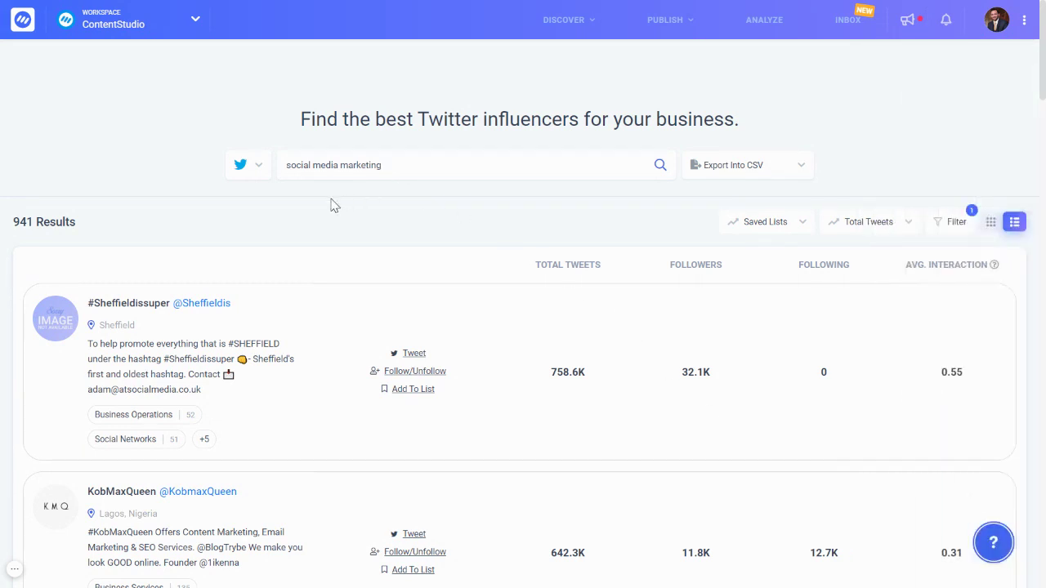
- Switch the search to Instagram and show the 3,529 results as a card grid
{"action": "left_click", "coordinate": [259, 167]}
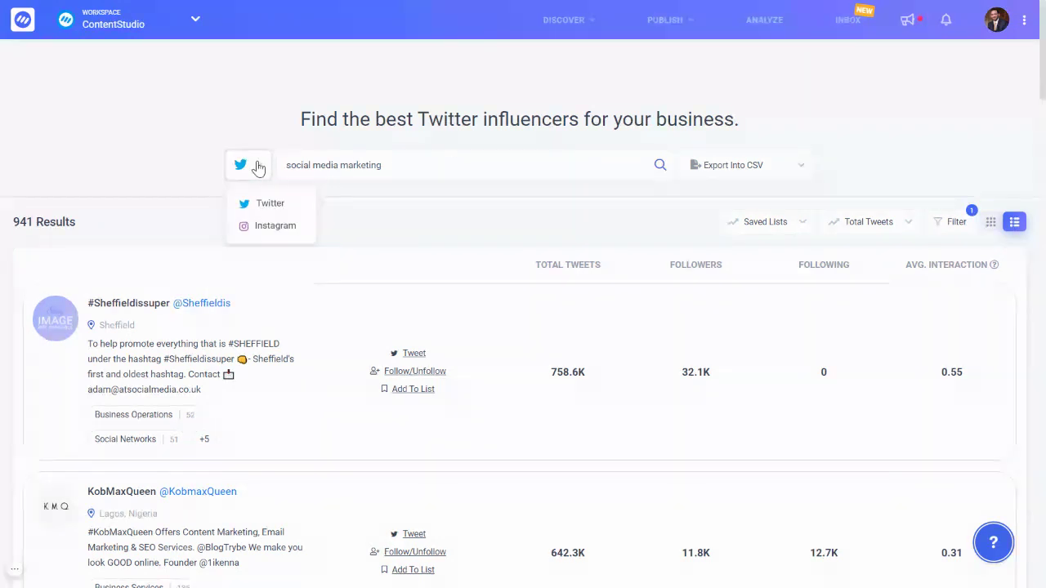
{"action": "left_click", "coordinate": [269, 229]}
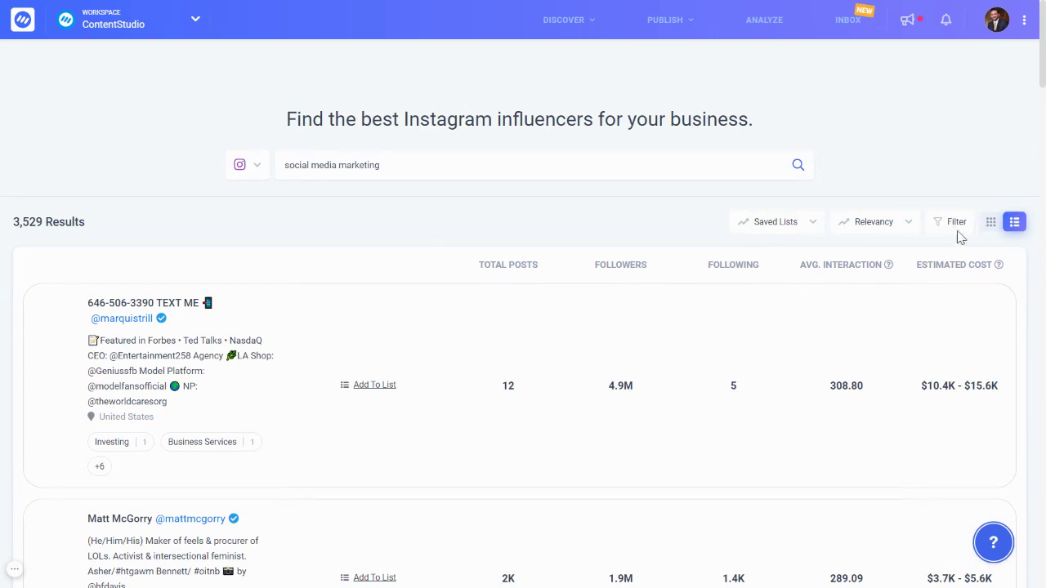
{"action": "left_click", "coordinate": [991, 222]}
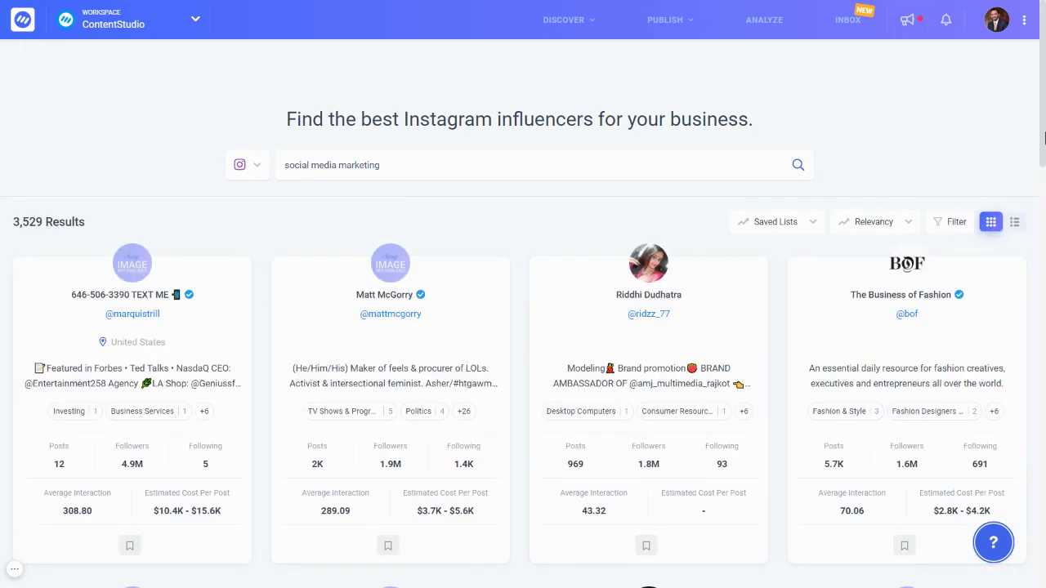
{"action": "scroll", "coordinate": [1045, 139], "scroll_direction": "down", "scroll_amount": 1}
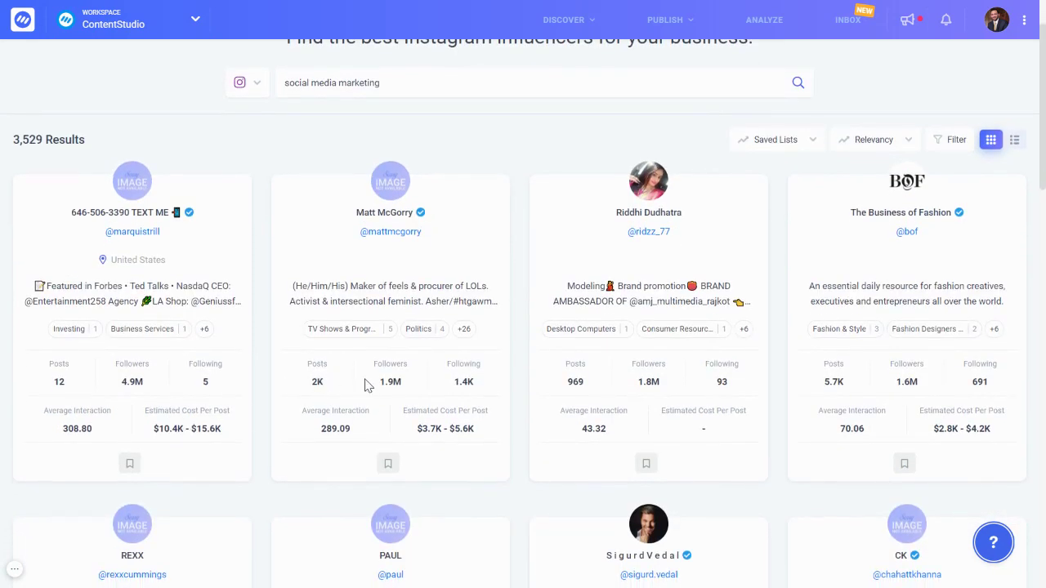
{"action": "scroll", "coordinate": [1043, 125], "scroll_direction": "up", "scroll_amount": 1}
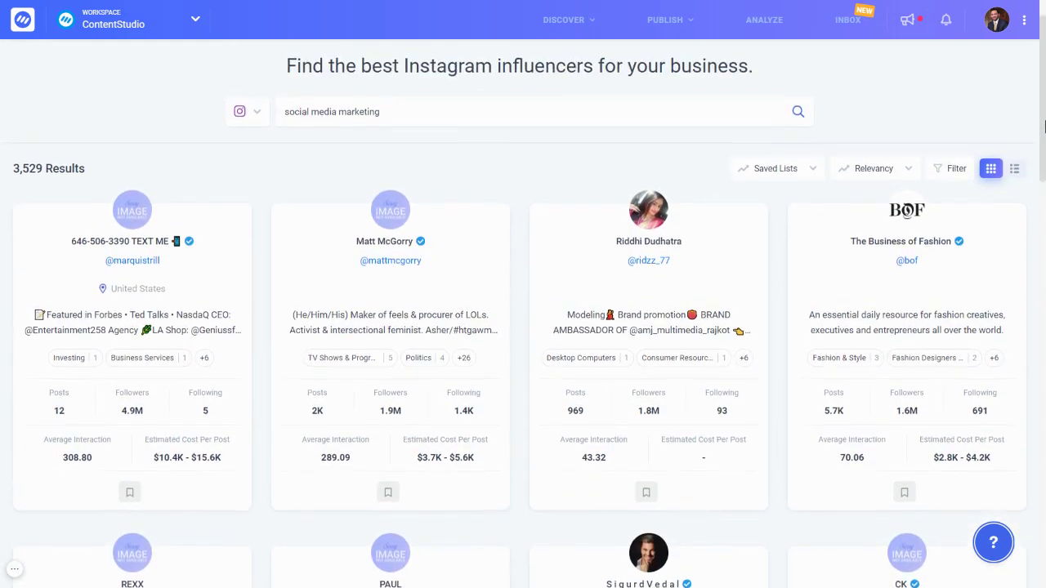
{"action": "scroll", "coordinate": [1044, 125], "scroll_direction": "up", "scroll_amount": 1}
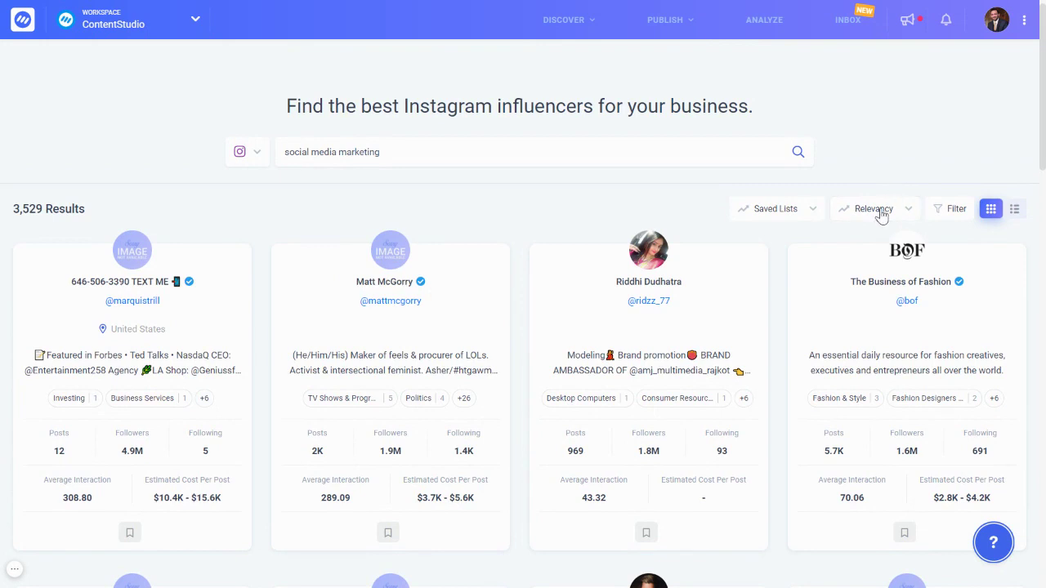
{"action": "left_click", "coordinate": [880, 214]}
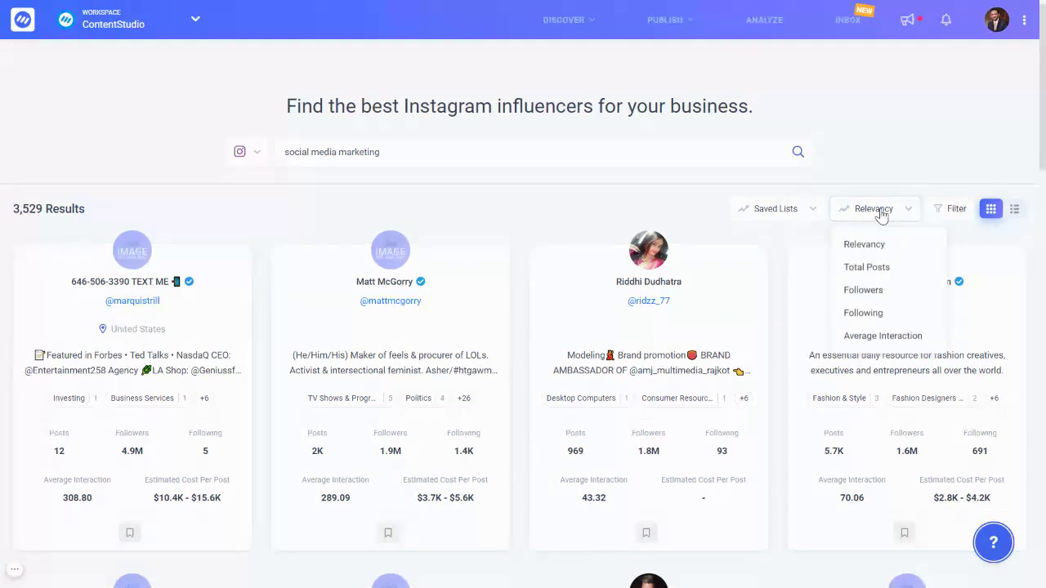
{"action": "left_click", "coordinate": [652, 213]}
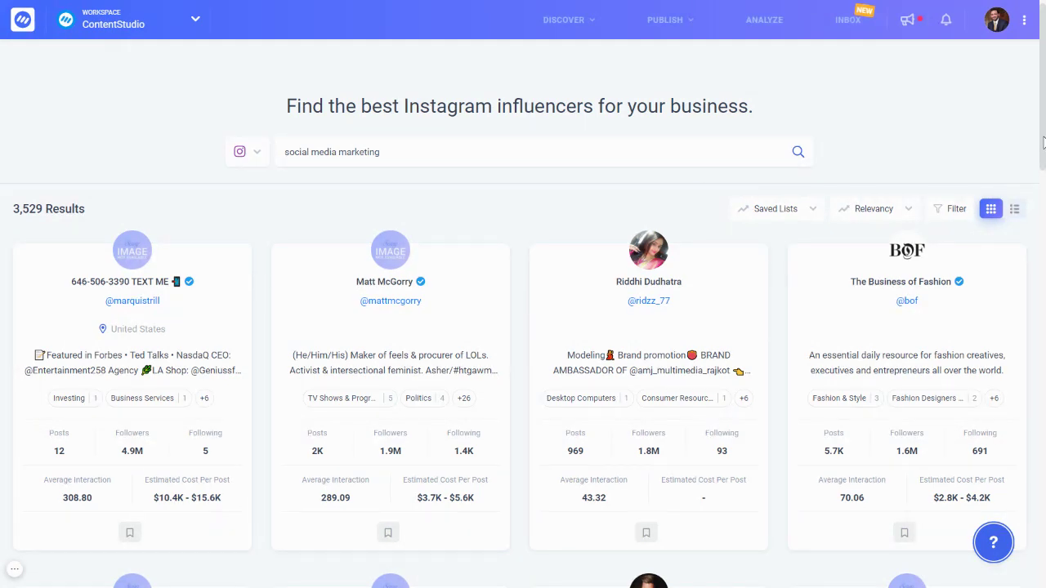
{"action": "left_click_drag", "start_coordinate": [1044, 145], "coordinate": [1044, 123]}
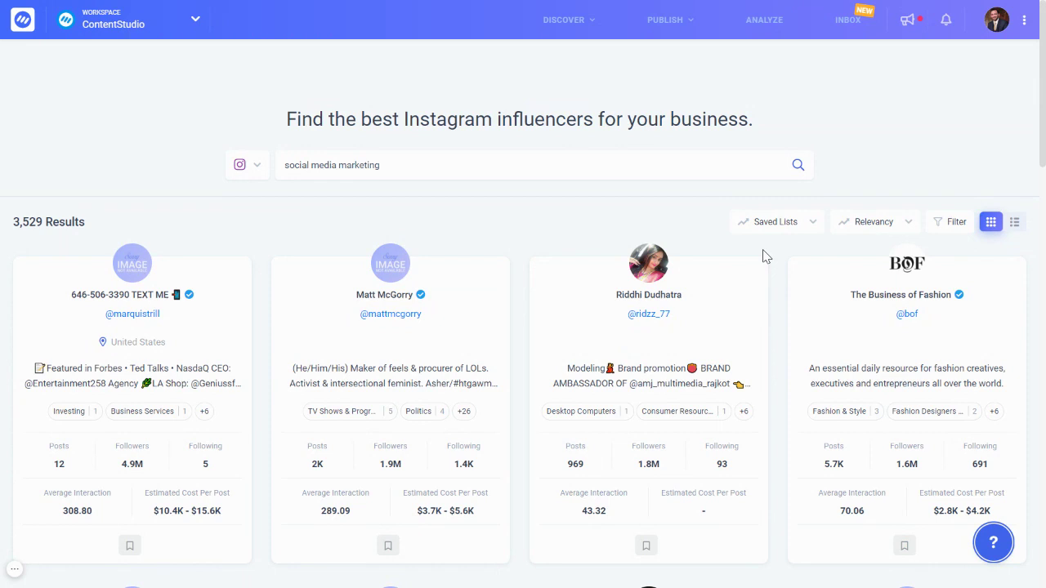
{"action": "left_click", "coordinate": [892, 225]}
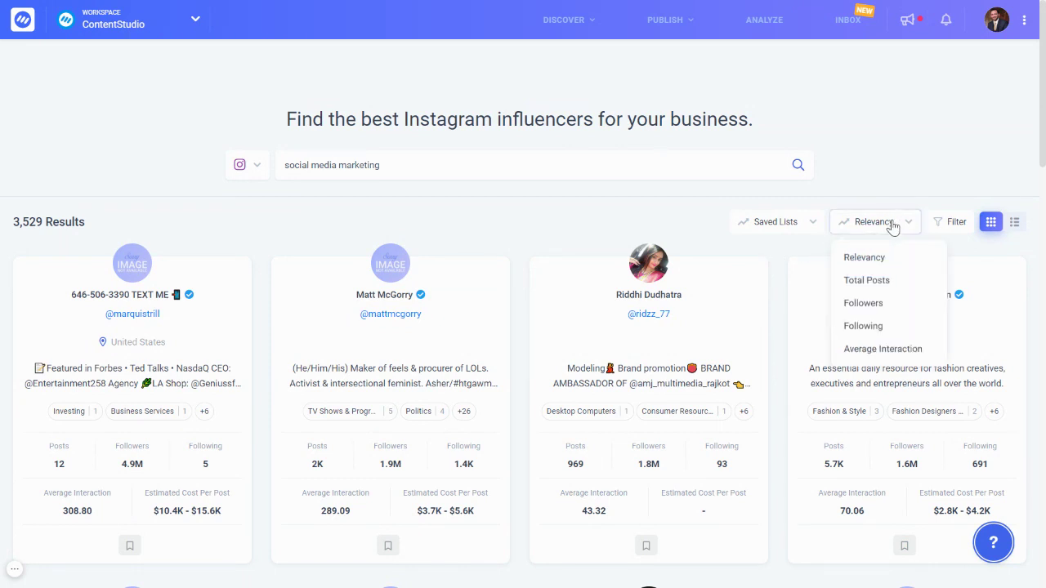
{"action": "left_click", "coordinate": [643, 229]}
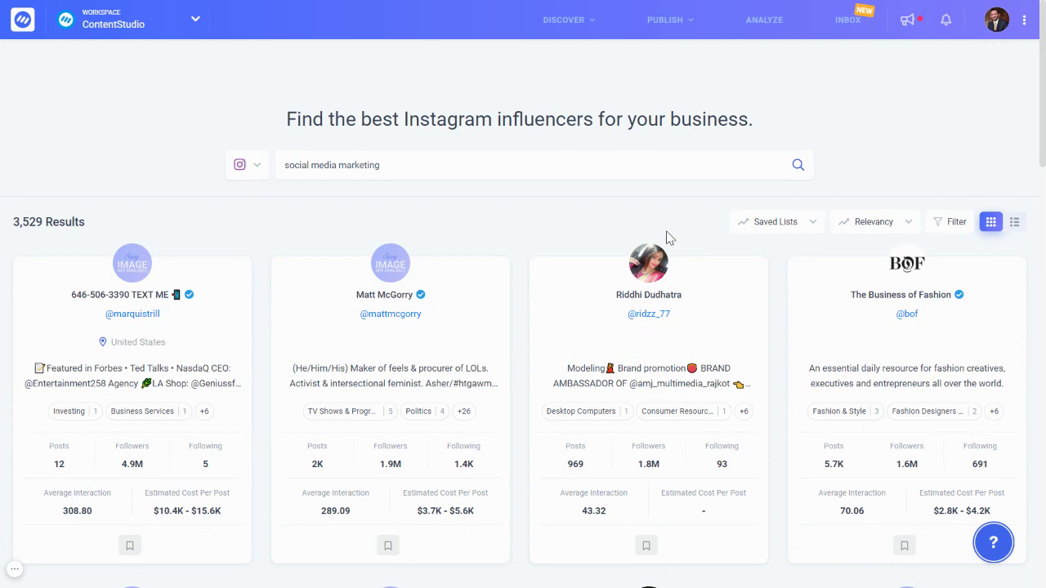
{"action": "left_click", "coordinate": [248, 171]}
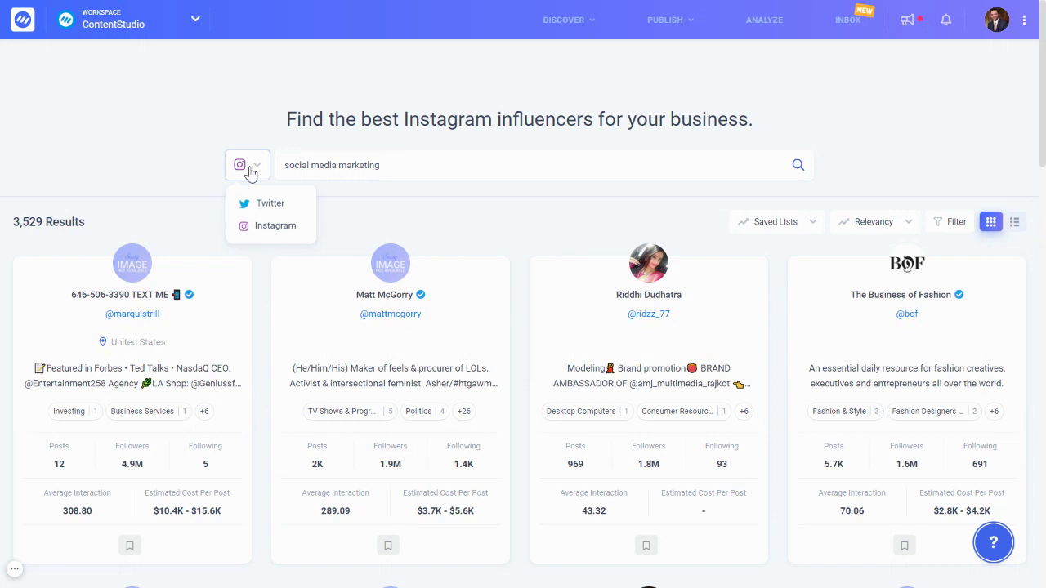
- Switch to the Heepsy tab in full screen and open its Pricing page
{"action": "key", "text": "F11"}
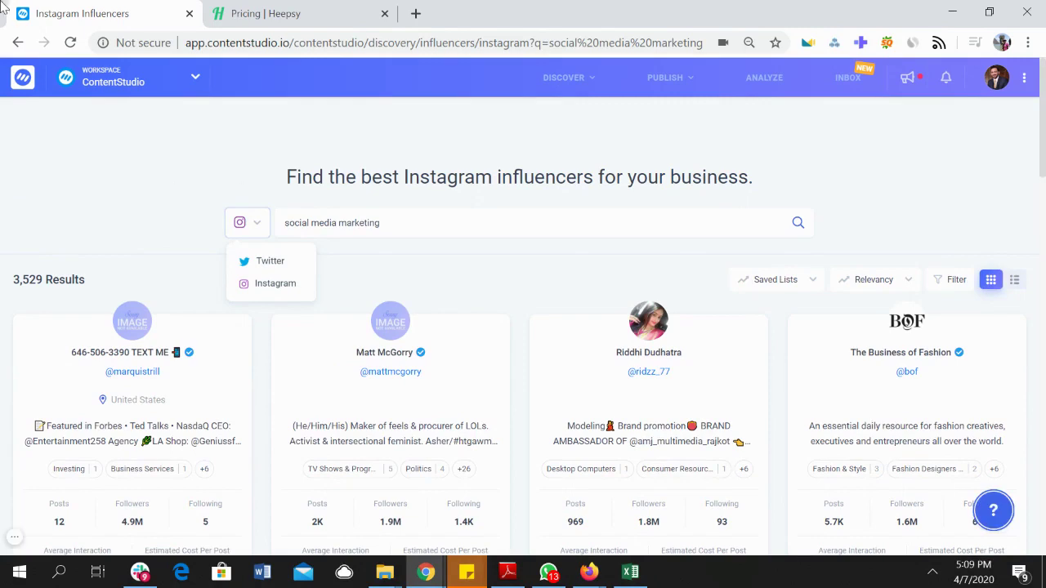
{"action": "left_click", "coordinate": [274, 13]}
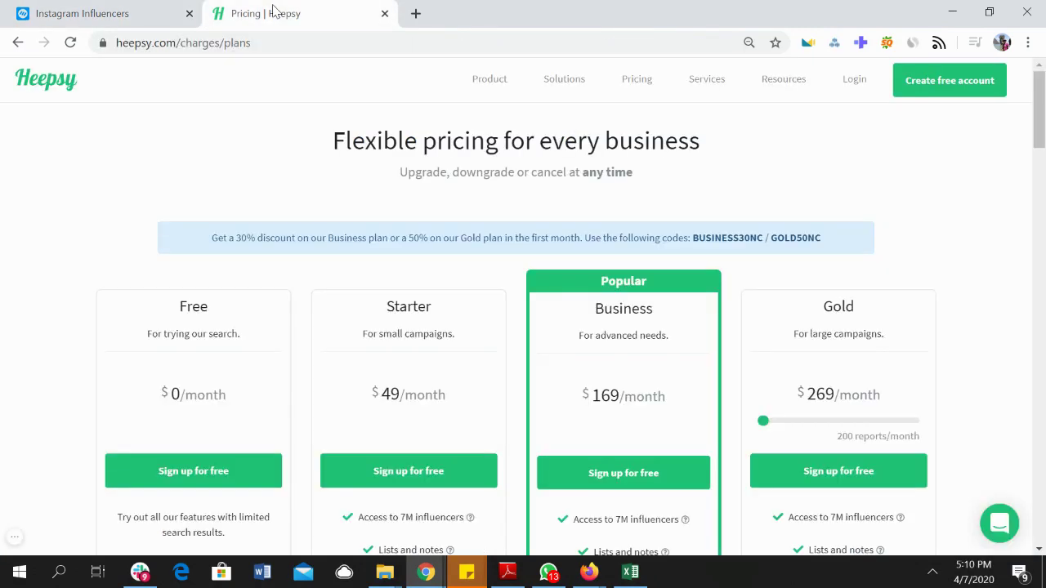
{"action": "key", "text": "F11"}
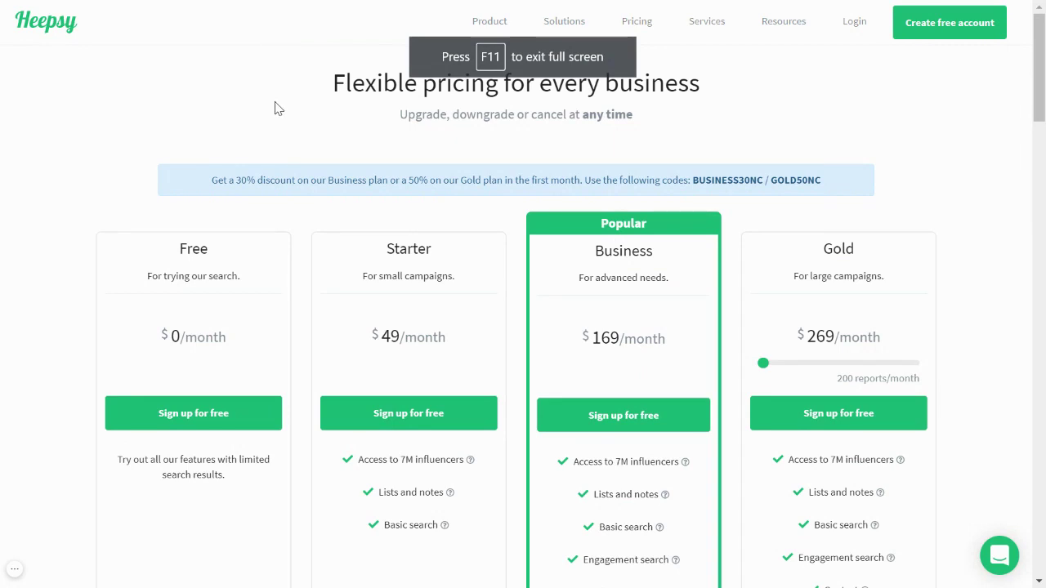
{"action": "left_click", "coordinate": [49, 25]}
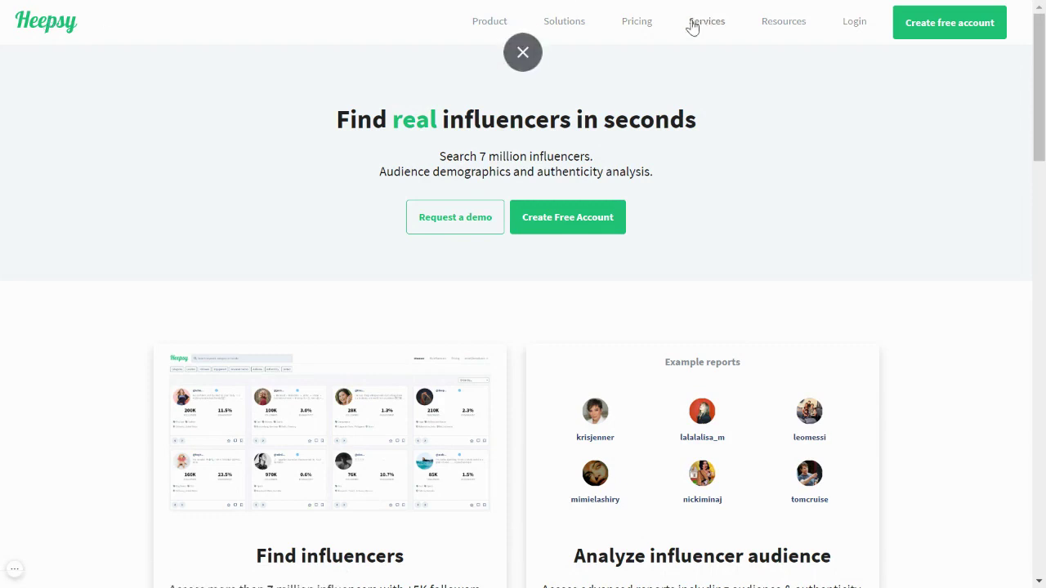
{"action": "left_click", "coordinate": [634, 28]}
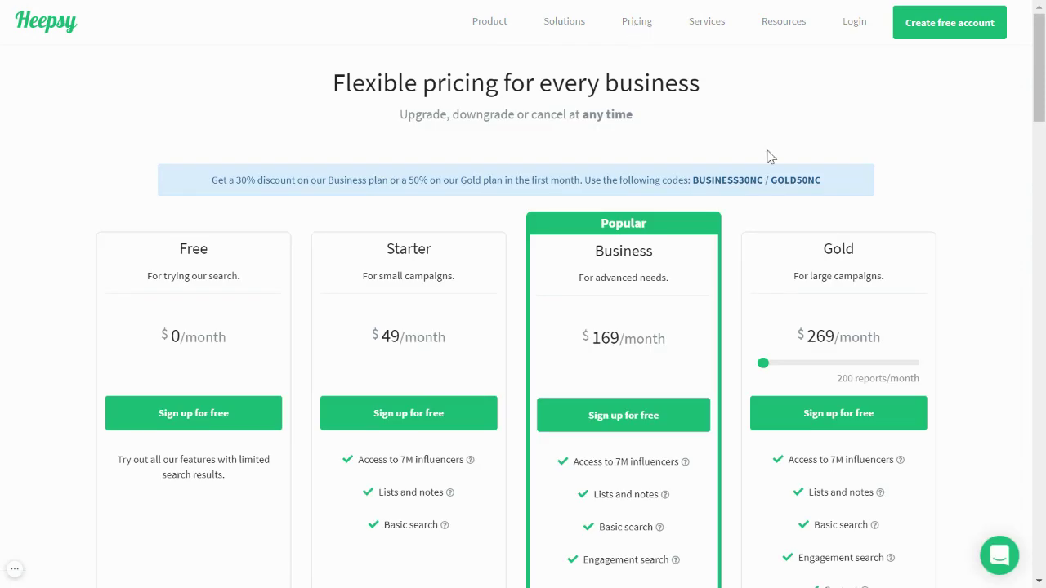
- Scroll through the plans: Free $0, Starter $49, Business $169, Gold $269 per month
{"action": "left_click_drag", "start_coordinate": [1040, 87], "coordinate": [1043, 113]}
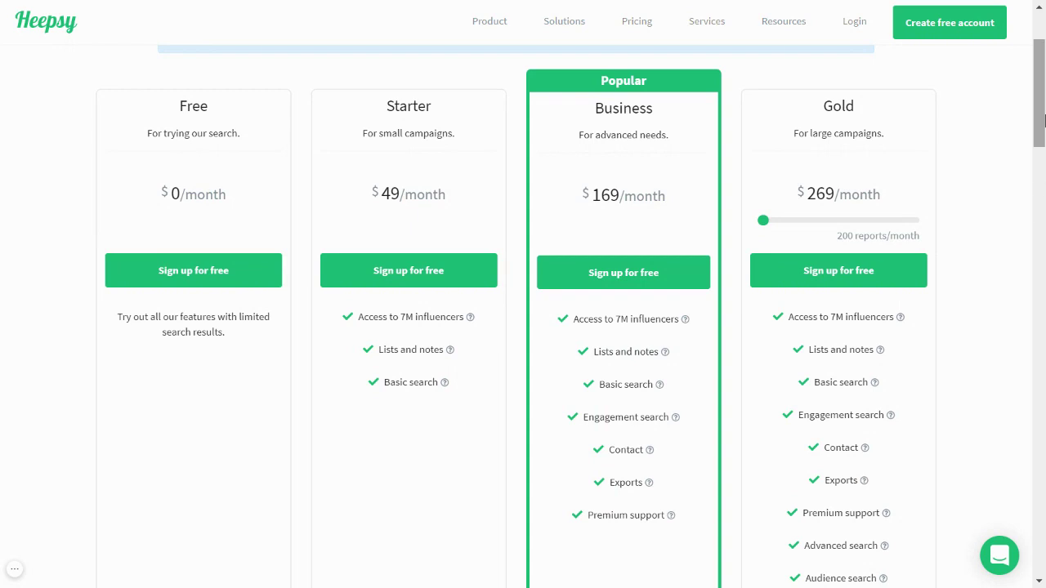
{"action": "scroll", "coordinate": [698, 388], "scroll_direction": "down", "scroll_amount": 1}
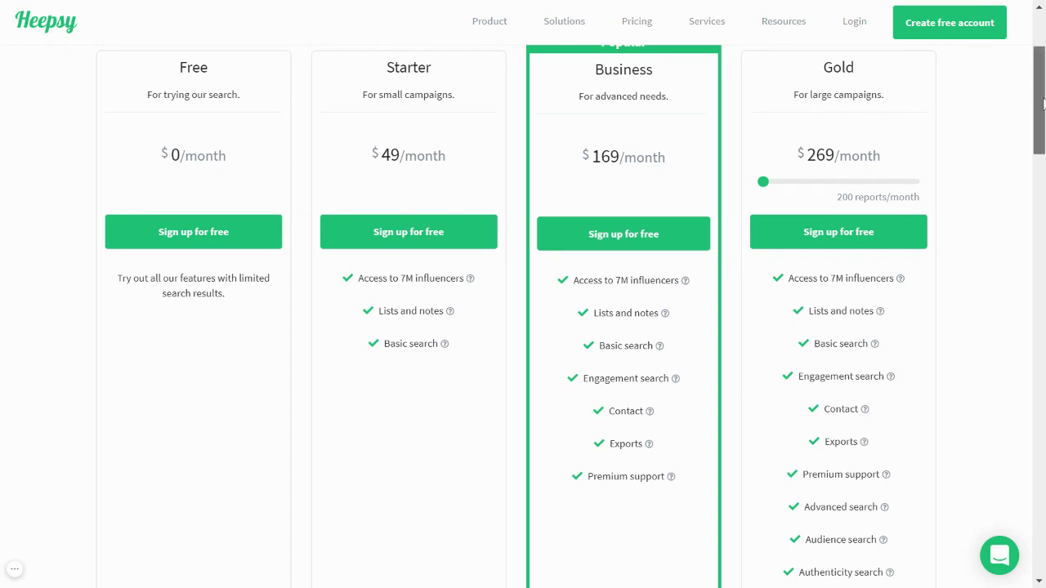
{"action": "scroll", "coordinate": [1043, 103], "scroll_direction": "up", "scroll_amount": 1}
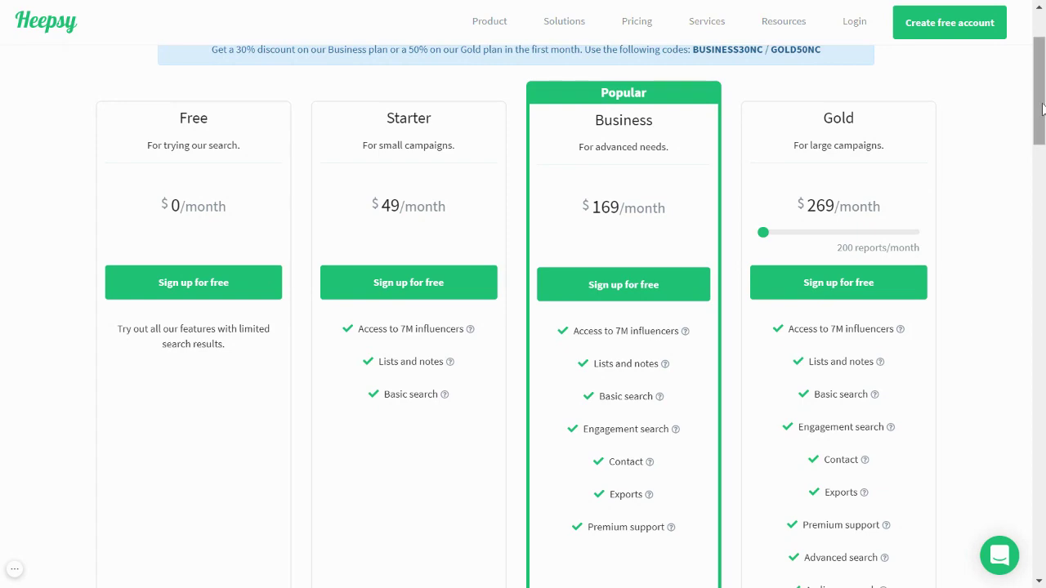
{"action": "scroll", "coordinate": [1042, 117], "scroll_direction": "down", "scroll_amount": 1}
{"action": "left_click_drag", "start_coordinate": [1040, 118], "coordinate": [1039, 57]}
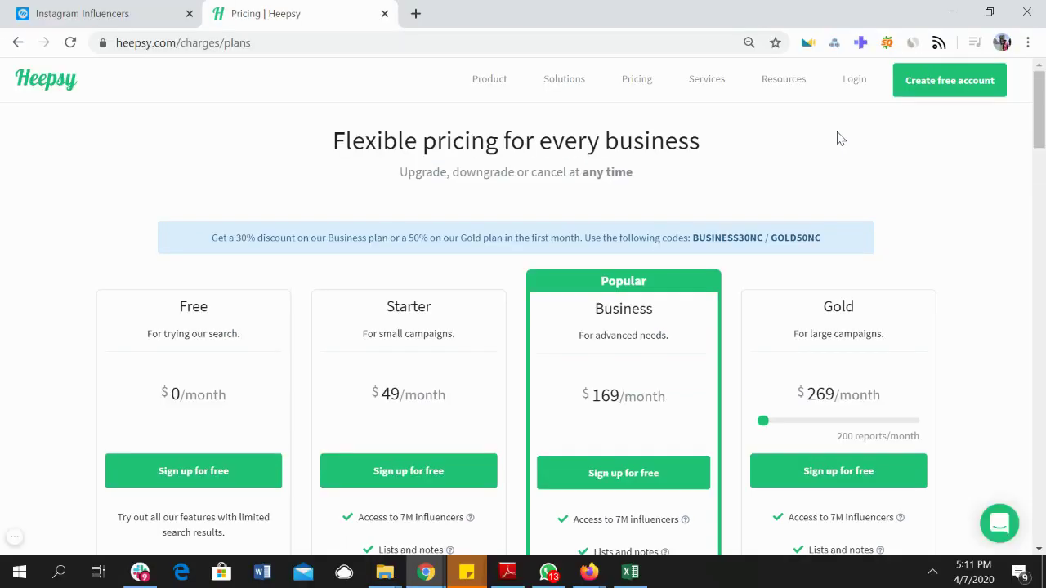
- Go back to the ContentStudio tab in full screen and close the platform list
{"action": "left_click", "coordinate": [115, 12]}
{"action": "key", "text": "F11"}
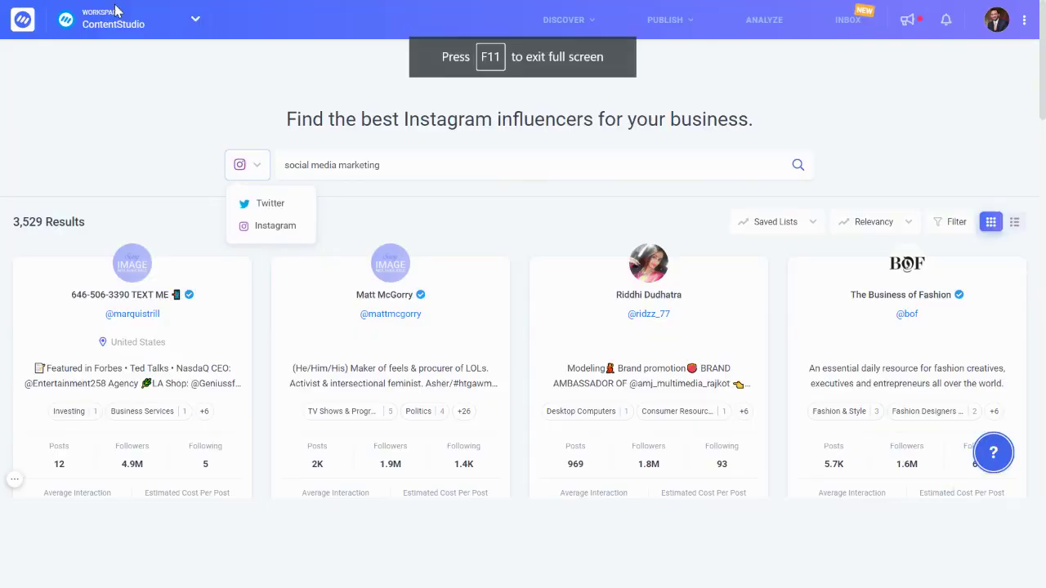
{"action": "mouse_move", "coordinate": [577, 30]}
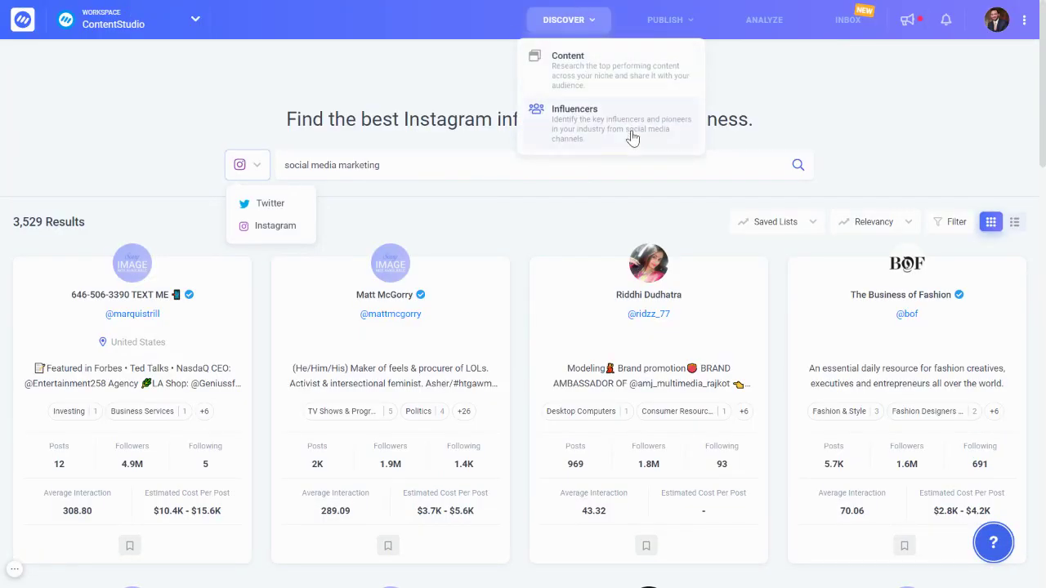
{"action": "mouse_move", "coordinate": [694, 24]}
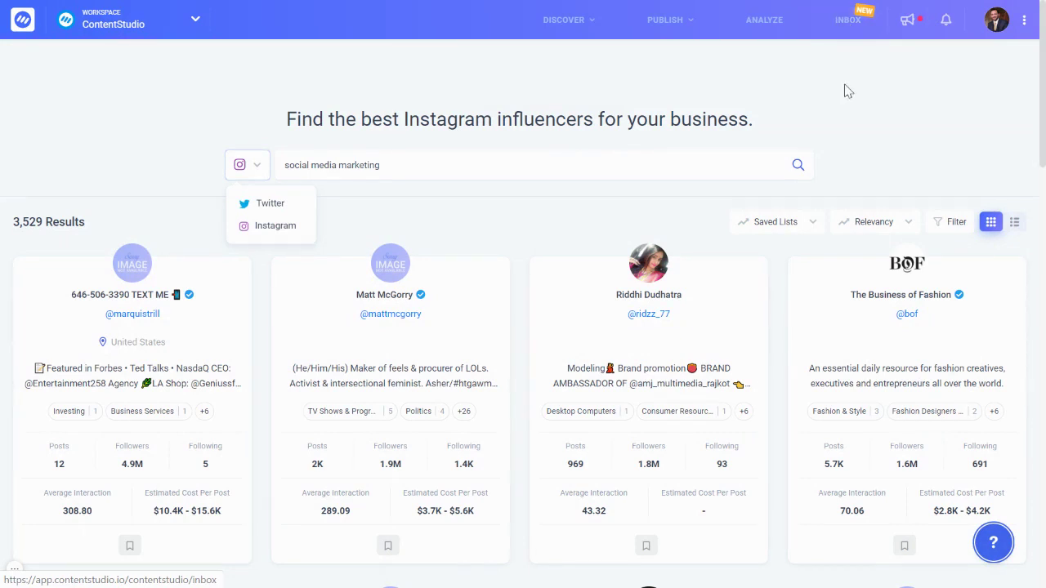
{"action": "left_click", "coordinate": [842, 105]}
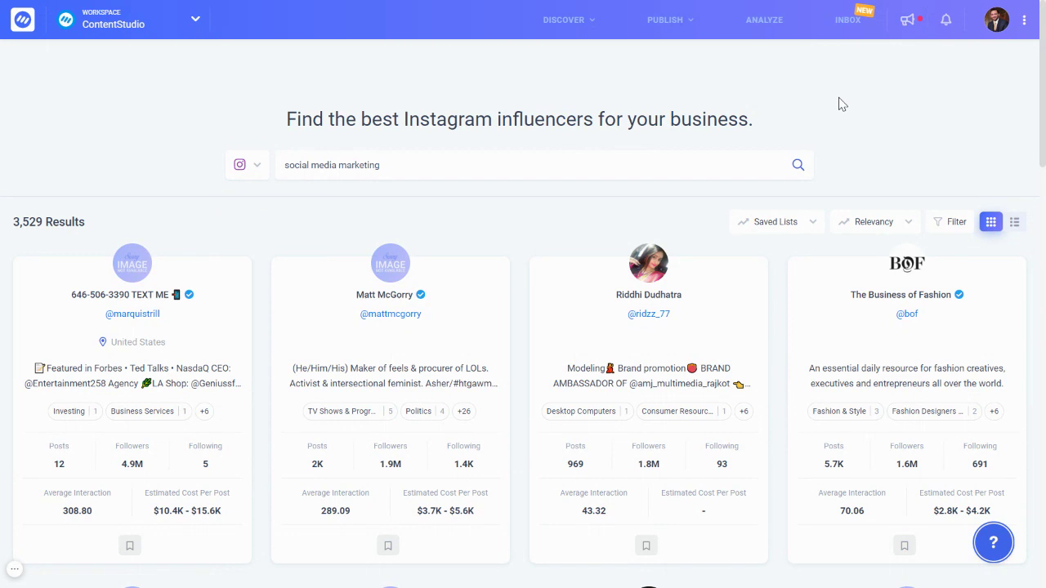